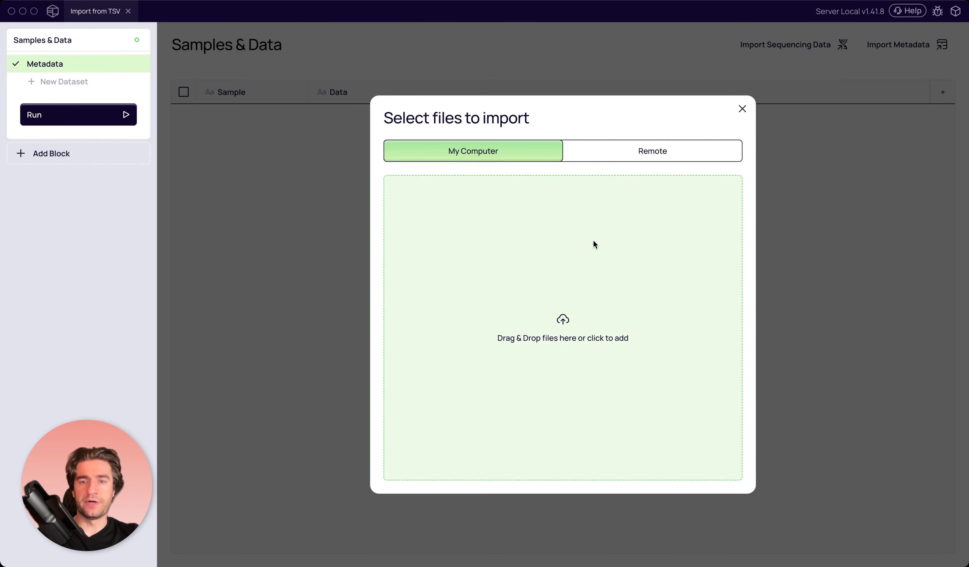
Select SP-5_S9_TRB.tsv from the MiXCR folder in TSV clonotype tables as the file to import
{"action": "left_click", "coordinate": [593, 241]}
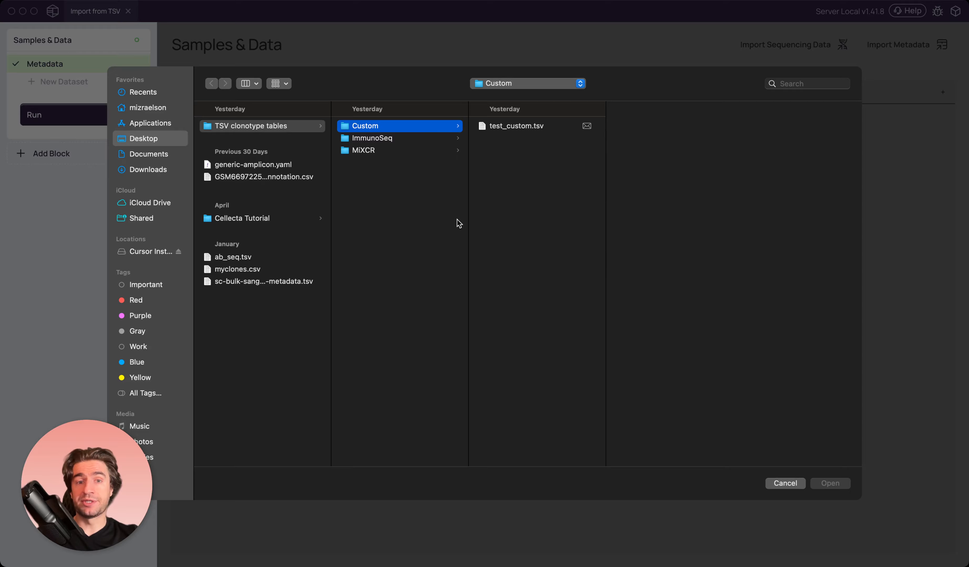
{"action": "left_click", "coordinate": [395, 152]}
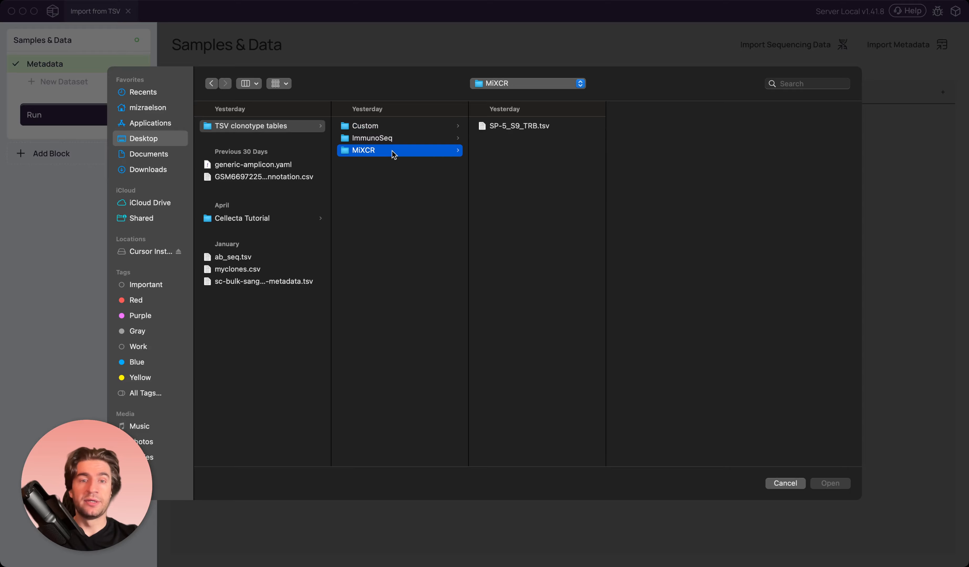
{"action": "left_click", "coordinate": [541, 130]}
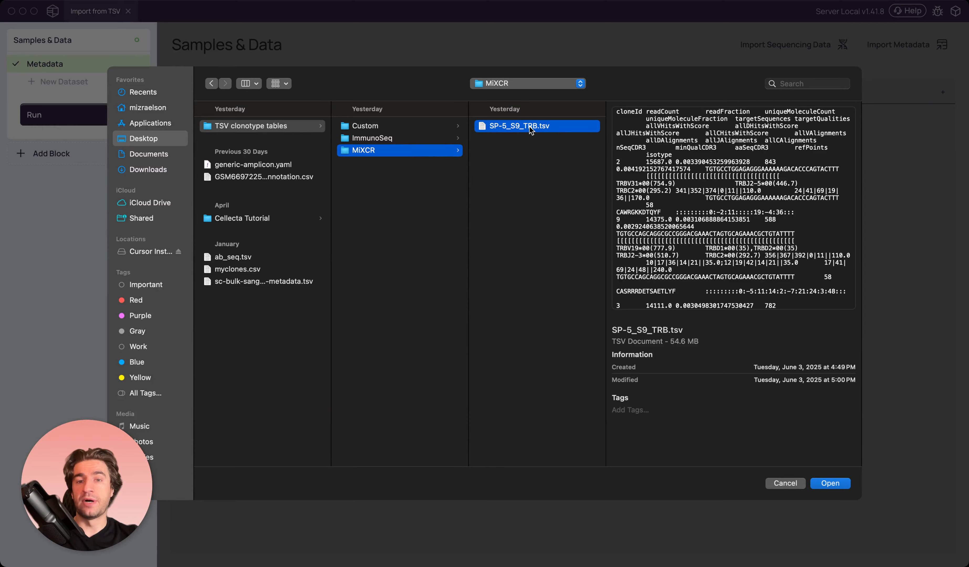
{"action": "double_click", "coordinate": [530, 130]}
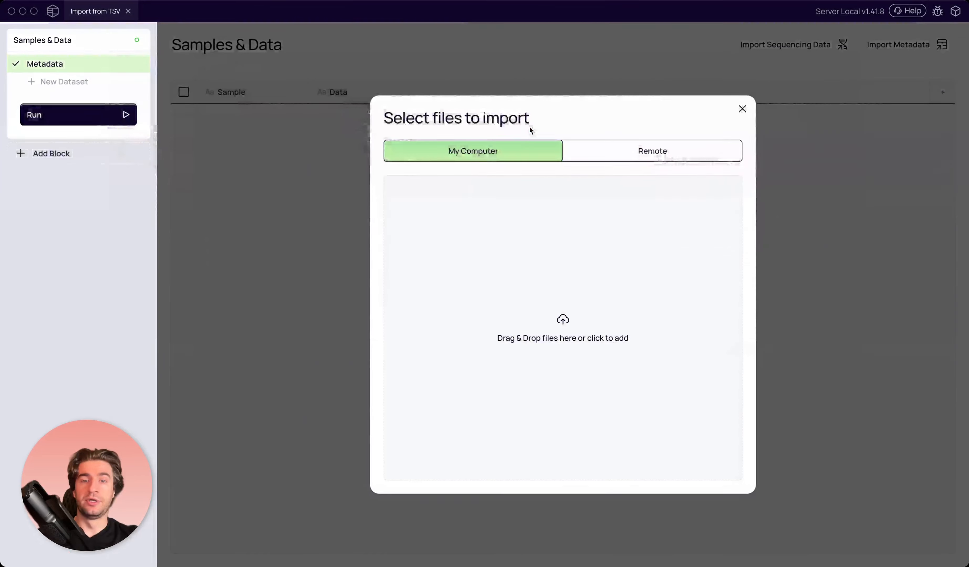
Name the new dataset "MiXCR output" and create it
{"action": "left_click", "coordinate": [336, 245]}
{"action": "triple_click", "coordinate": [337, 244]}
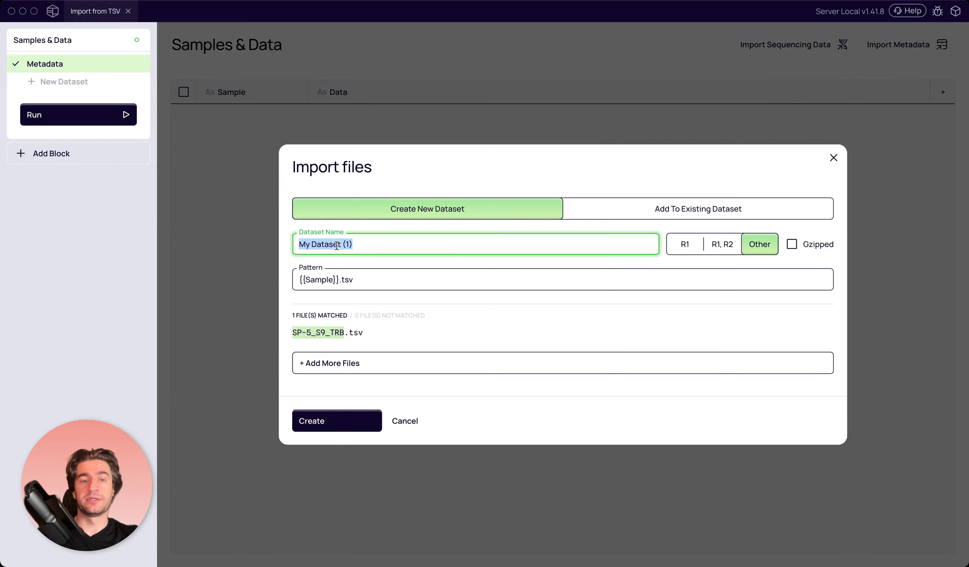
{"action": "type", "text": "MiXCR"}
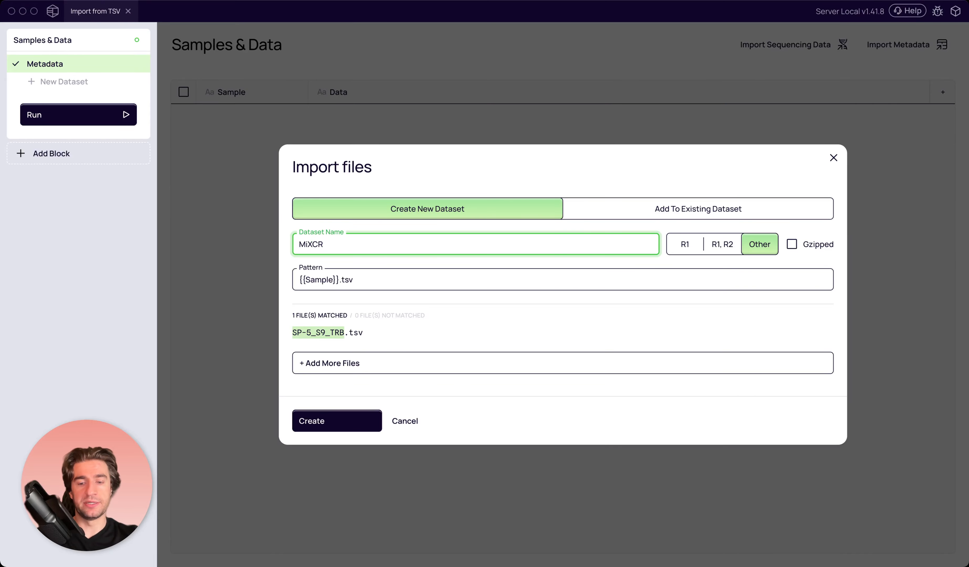
{"action": "type", "text": " output"}
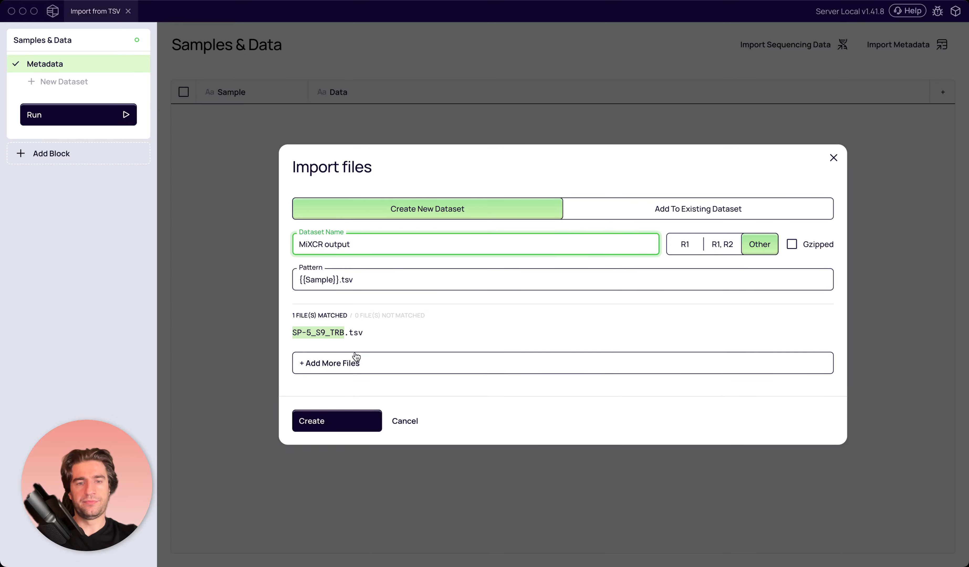
{"action": "left_click", "coordinate": [338, 417]}
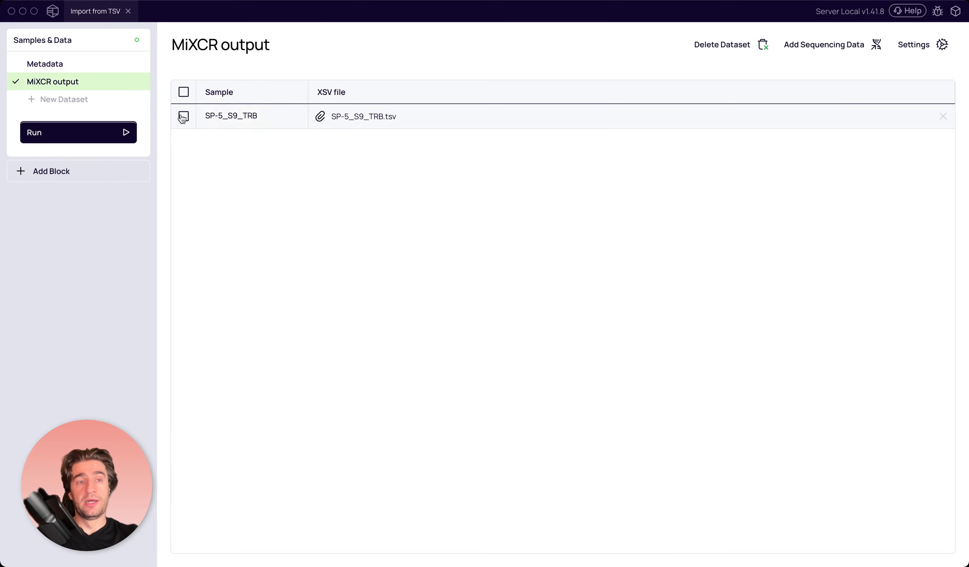
Start another new dataset and select all six TSV files from the ImmunoSeq folder for import
{"action": "left_click", "coordinate": [61, 97]}
{"action": "left_click", "coordinate": [547, 237]}
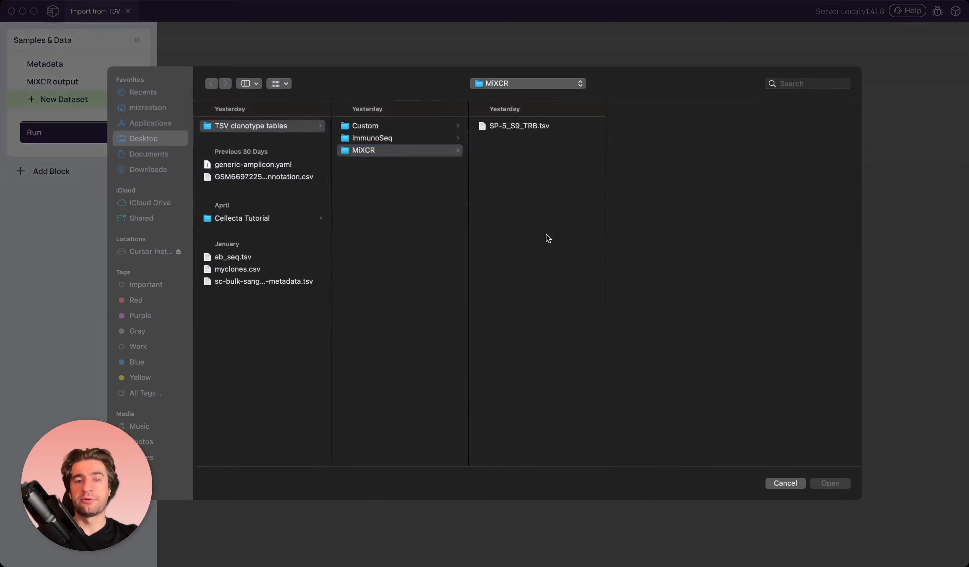
{"action": "left_click", "coordinate": [384, 140]}
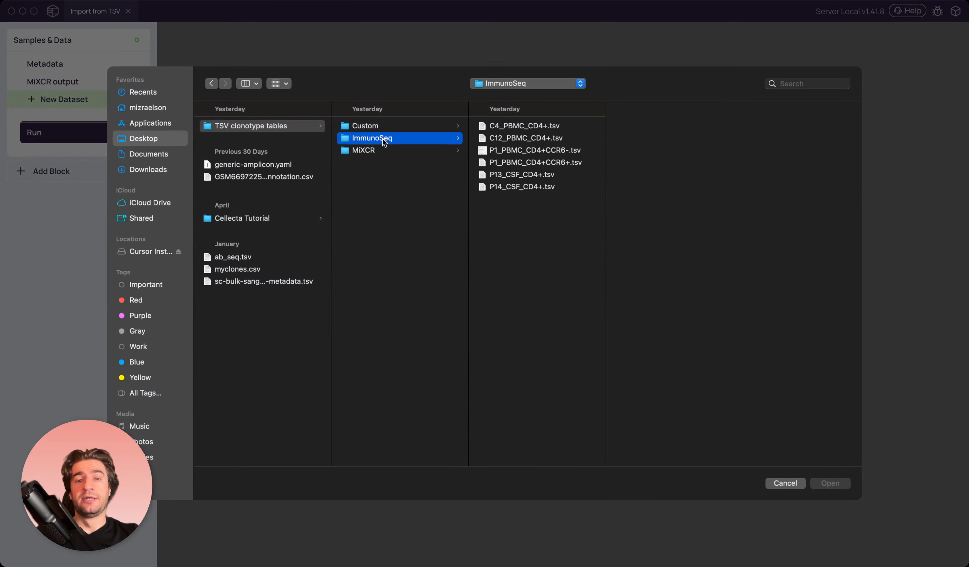
{"action": "left_click", "coordinate": [545, 127]}
{"action": "left_click", "coordinate": [544, 189], "text": "shift"}
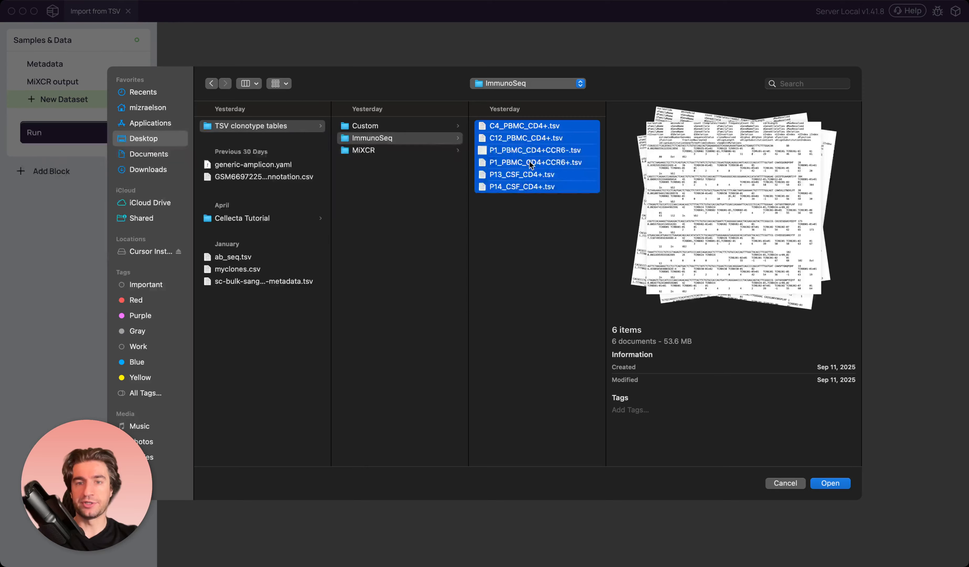
{"action": "left_click", "coordinate": [822, 484]}
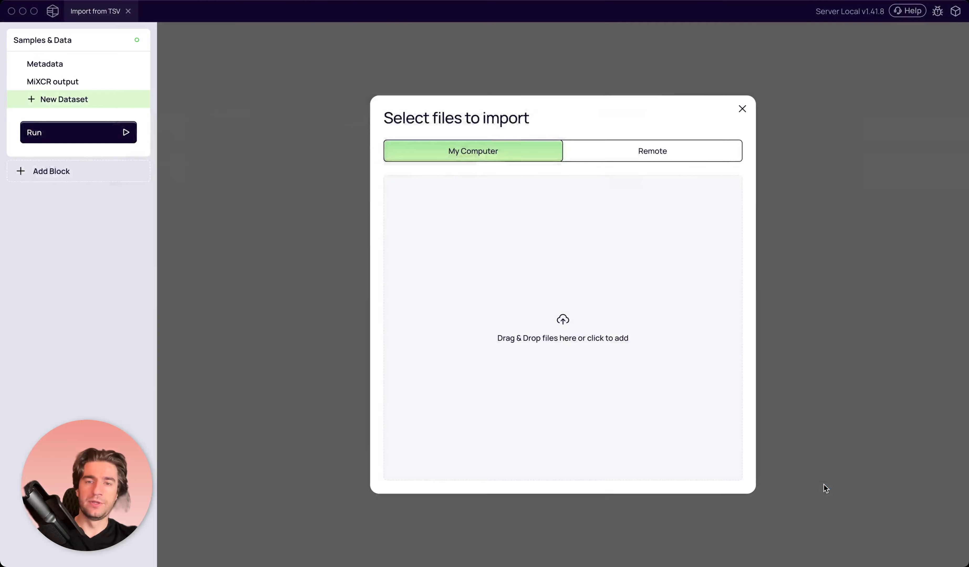
Name the new dataset "ImmunoSeq format" and create it
{"action": "triple_click", "coordinate": [346, 207]}
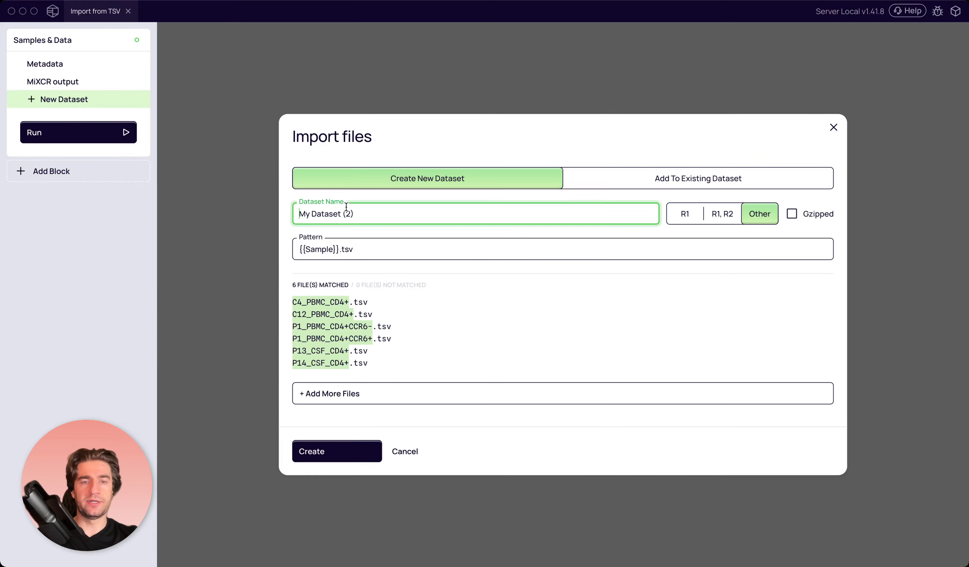
{"action": "type", "text": "Imm"}
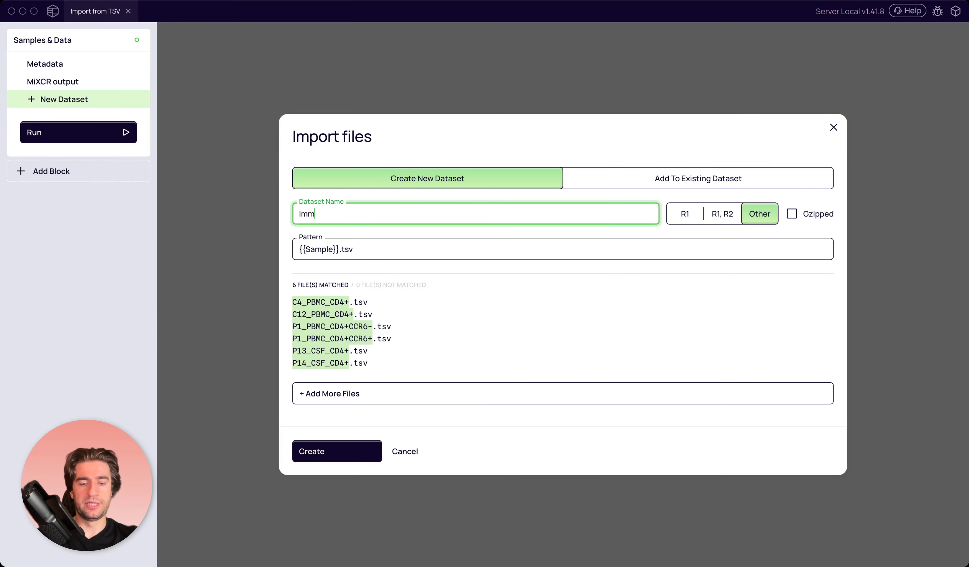
{"action": "type", "text": "unoSeq "}
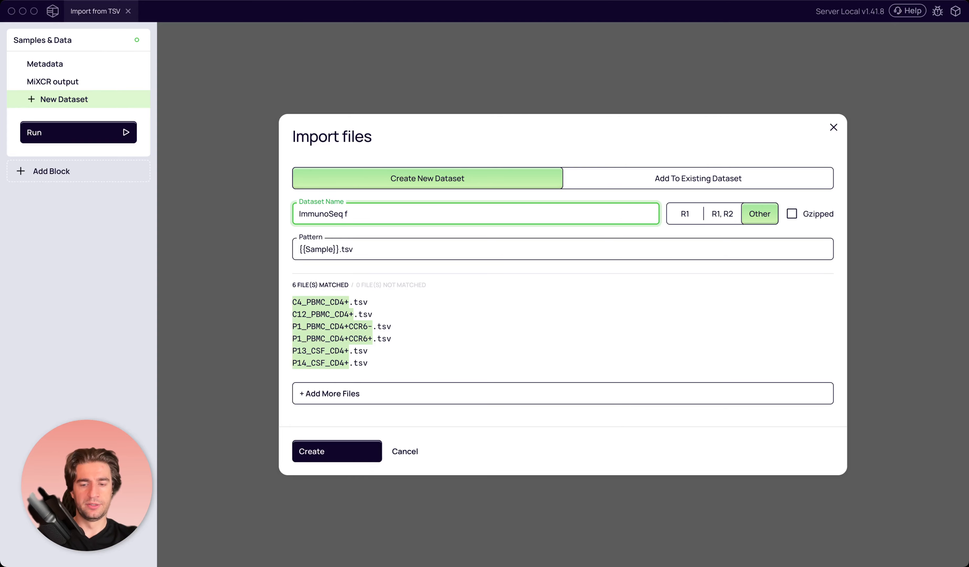
{"action": "type", "text": "format"}
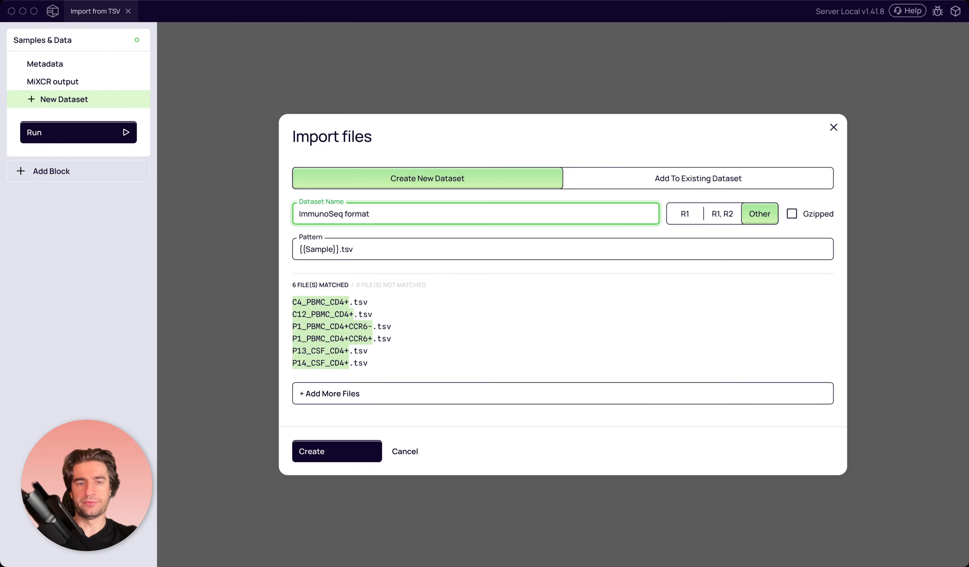
{"action": "left_click", "coordinate": [336, 448]}
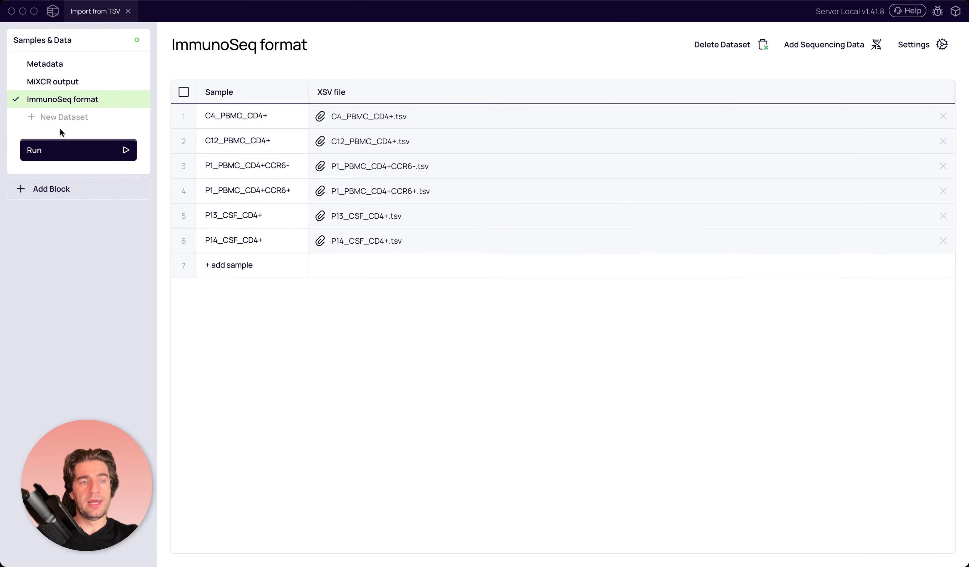
Start a third new dataset and select test_custom.tsv from the Custom folder for import
{"action": "left_click", "coordinate": [64, 117]}
{"action": "left_click", "coordinate": [471, 270]}
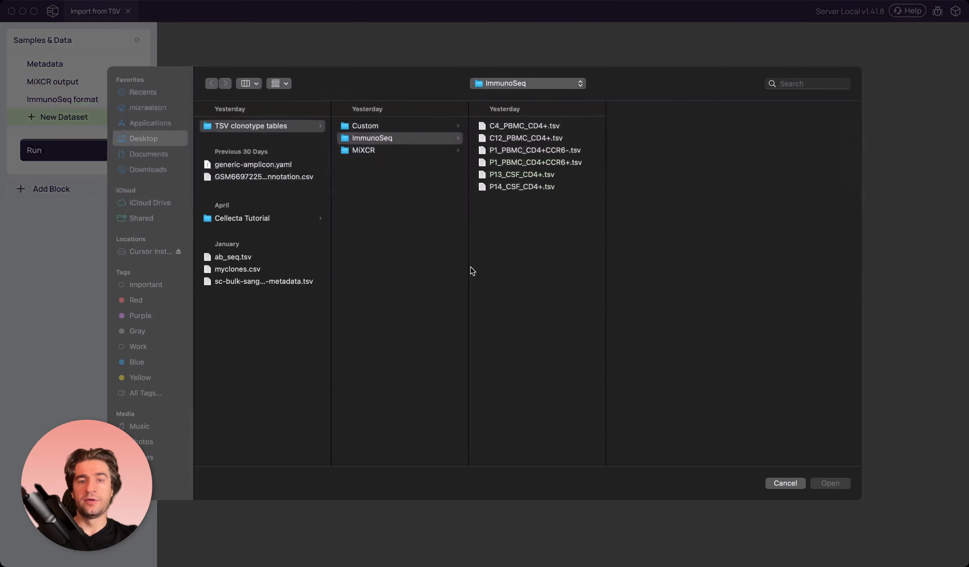
{"action": "left_click", "coordinate": [382, 125]}
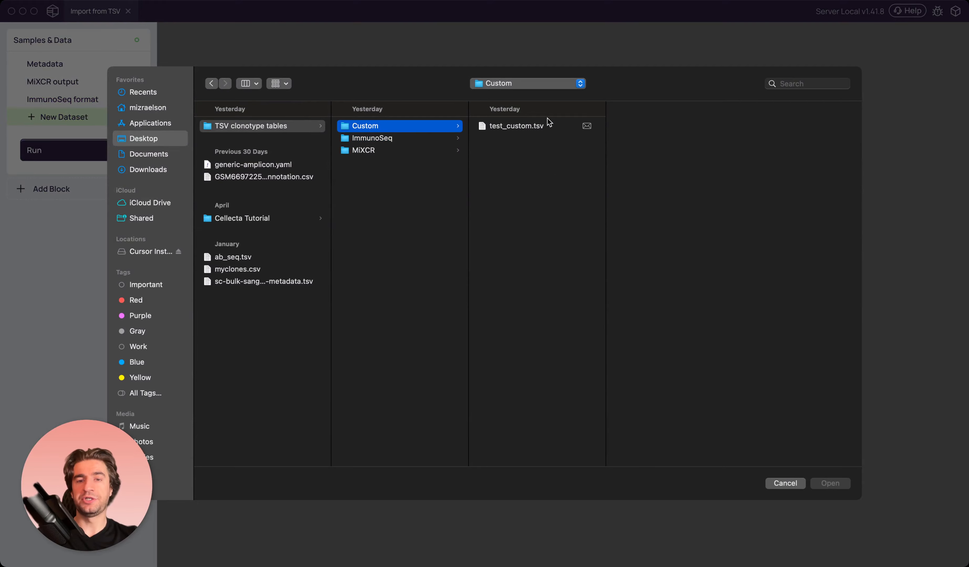
{"action": "left_click", "coordinate": [543, 130]}
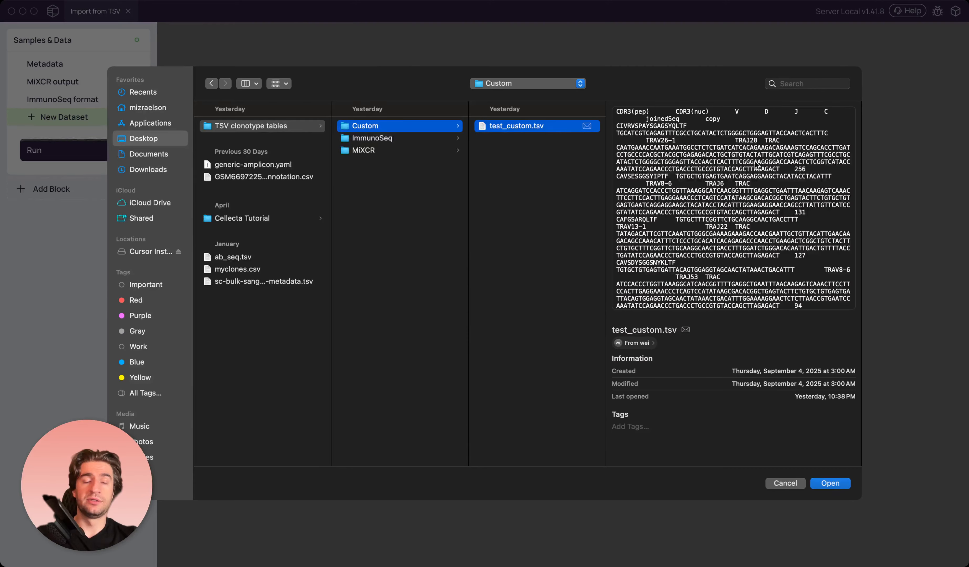
{"action": "left_click", "coordinate": [840, 485]}
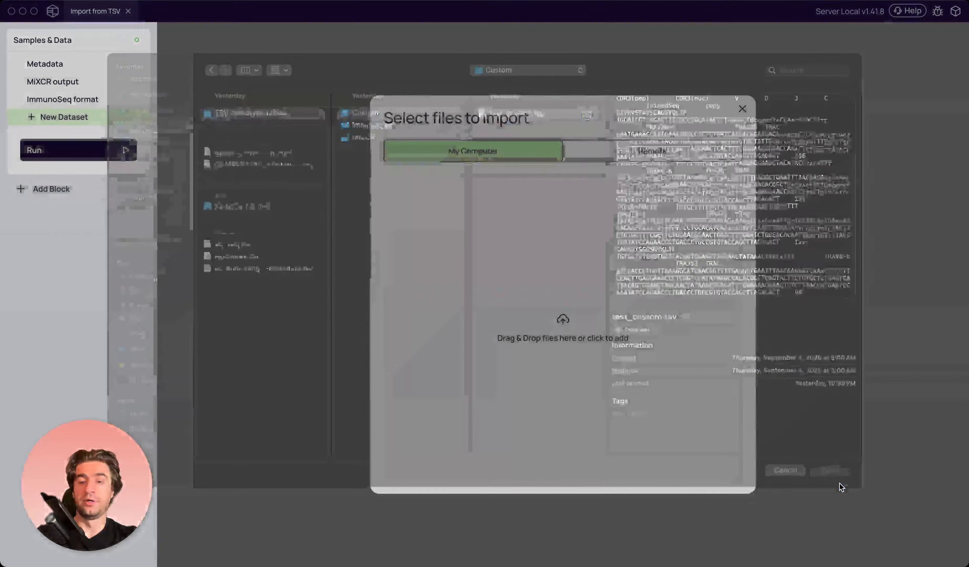
Name the new dataset "Custom format" and create it
{"action": "triple_click", "coordinate": [321, 250]}
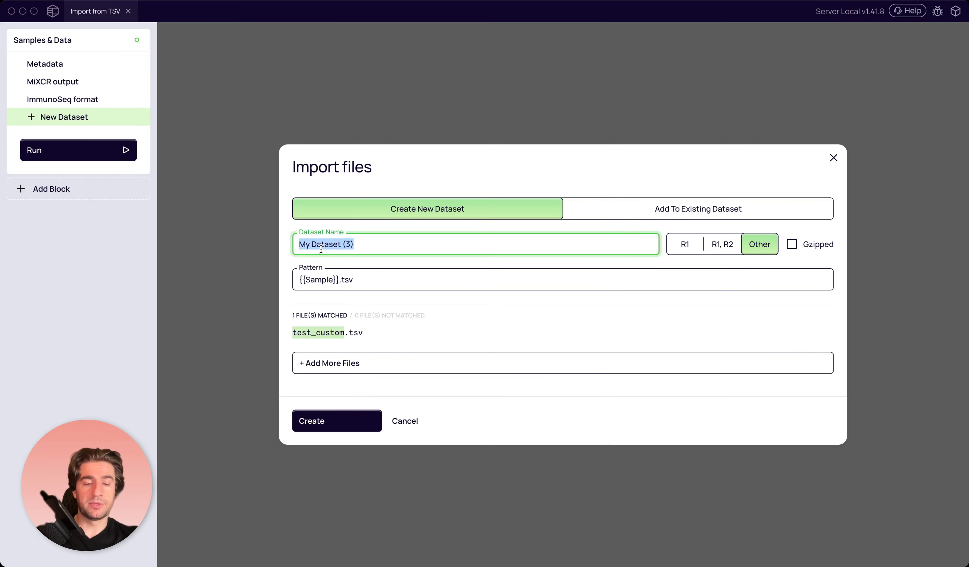
{"action": "type", "text": "C"}
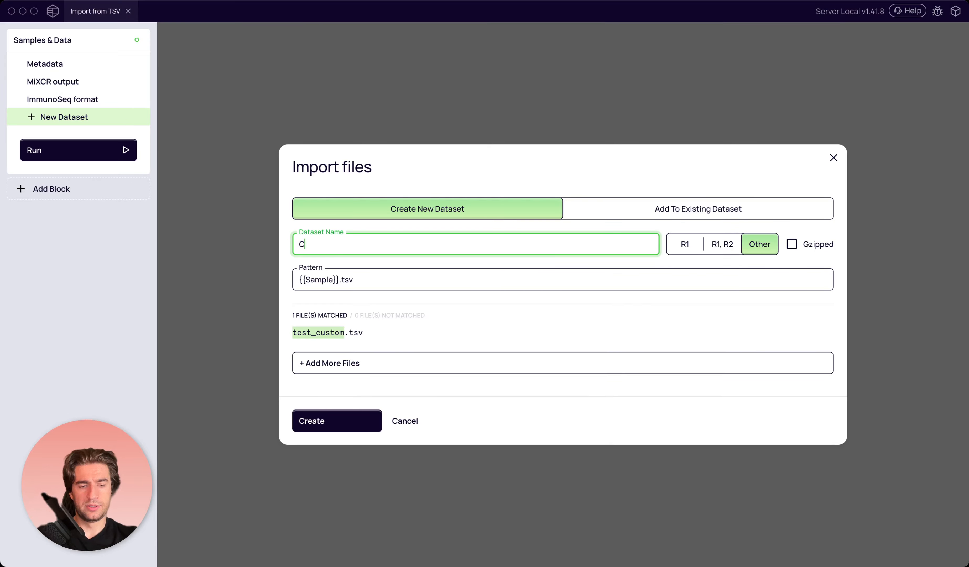
{"action": "type", "text": "ustom"}
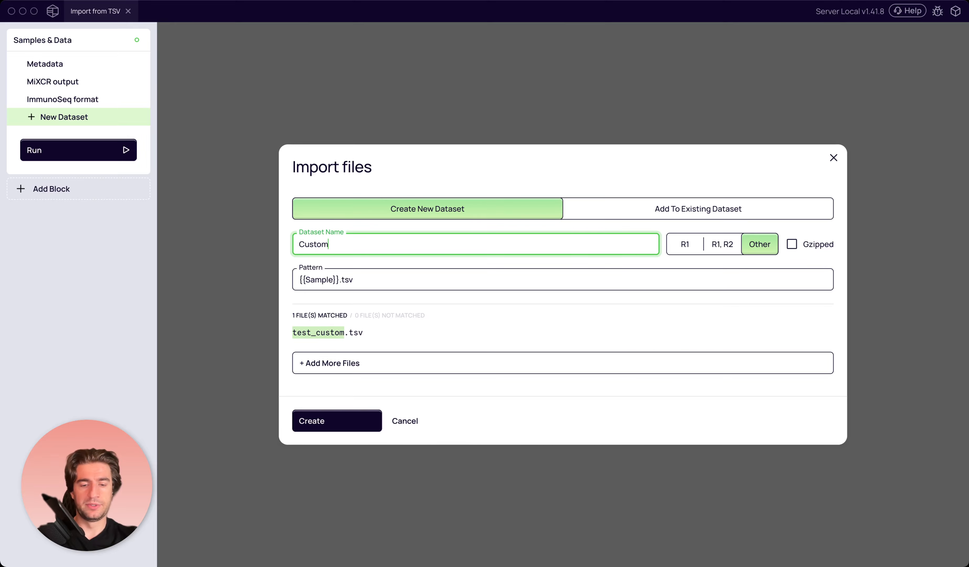
{"action": "type", "text": " format"}
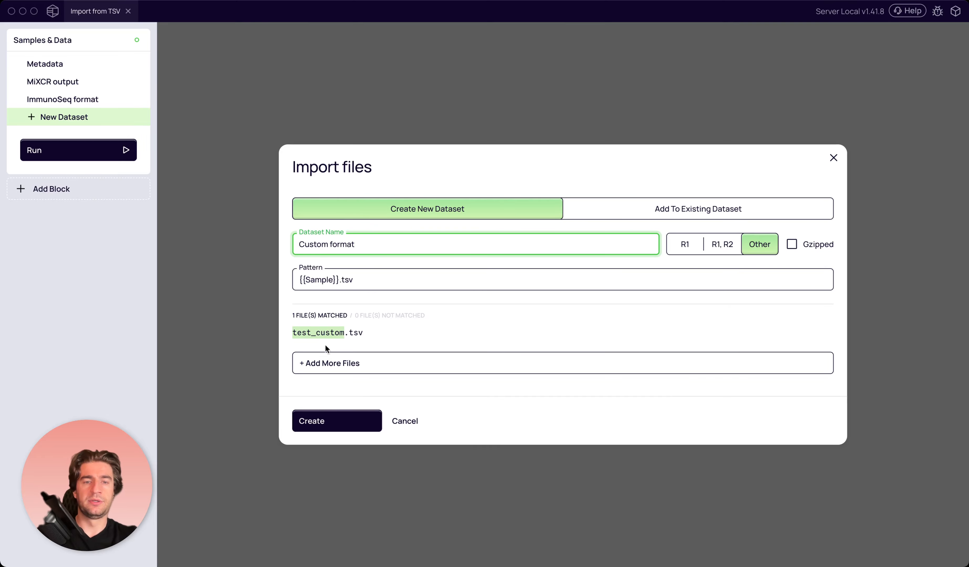
{"action": "left_click", "coordinate": [338, 420]}
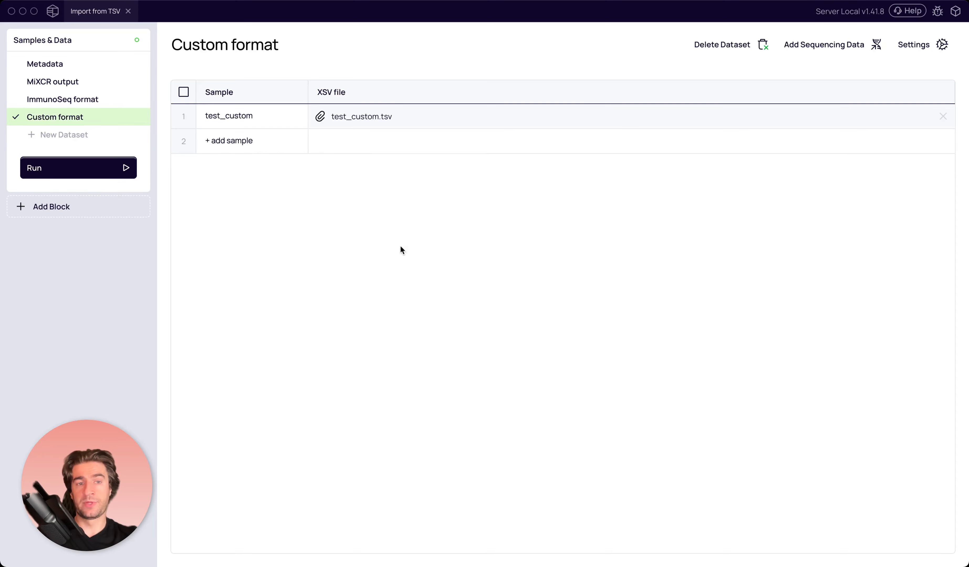
Run the Samples & Data block and add an Import V(D)J Data block to the project
{"action": "left_click", "coordinate": [78, 168]}
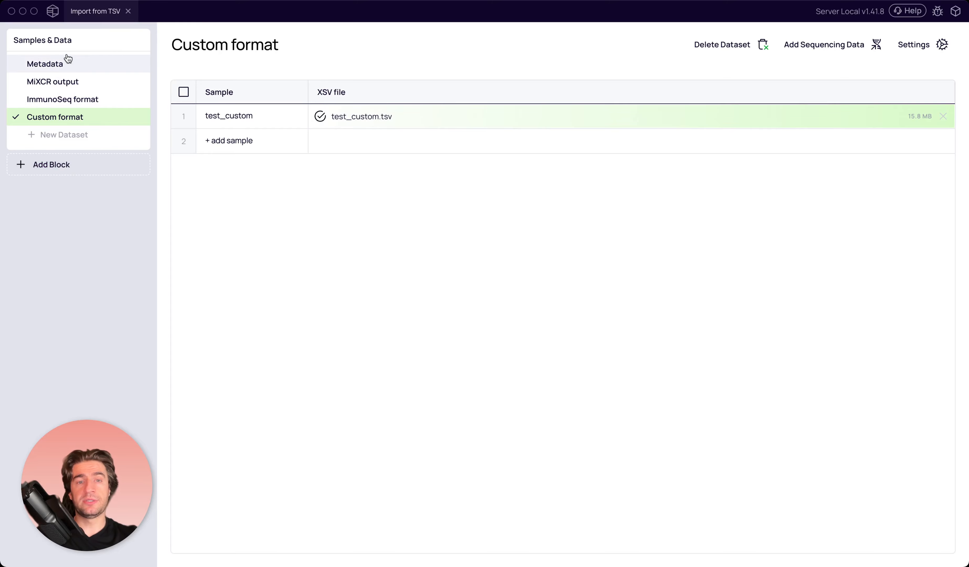
{"action": "left_click", "coordinate": [86, 170]}
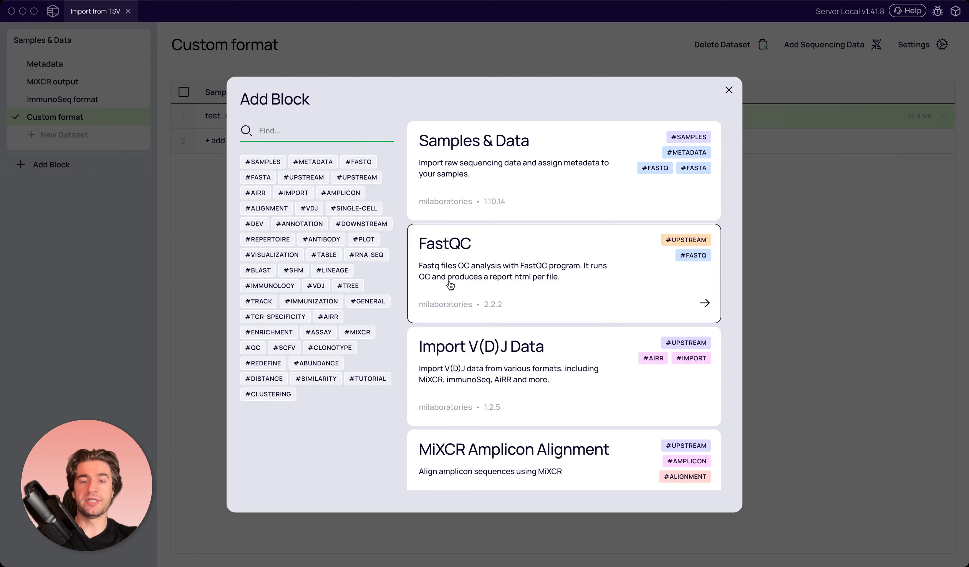
{"action": "left_click", "coordinate": [541, 369]}
{"action": "left_click", "coordinate": [402, 465]}
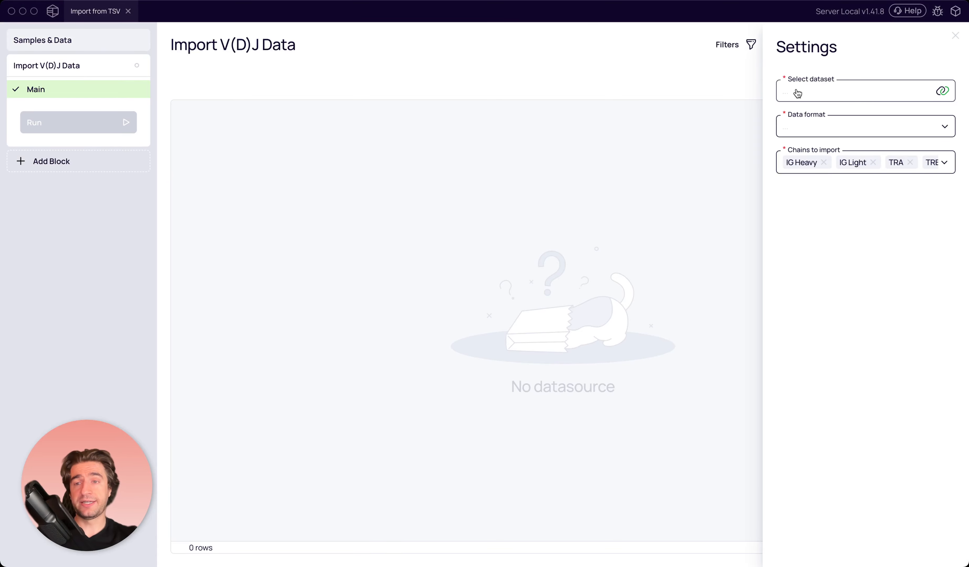
Set the import block's dataset to MiXCR output and its data format to MiXCR bulk
{"action": "left_click", "coordinate": [827, 96]}
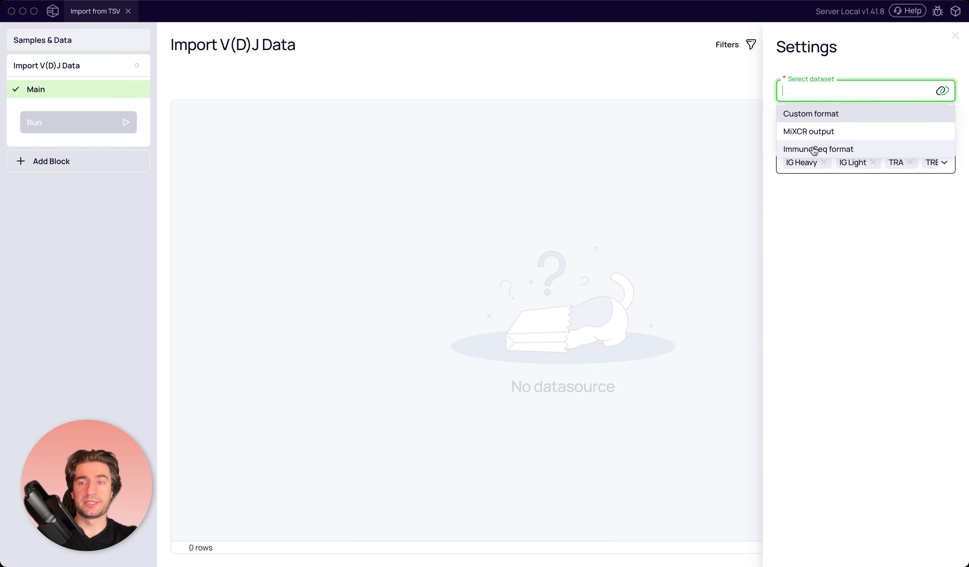
{"action": "left_click", "coordinate": [811, 136]}
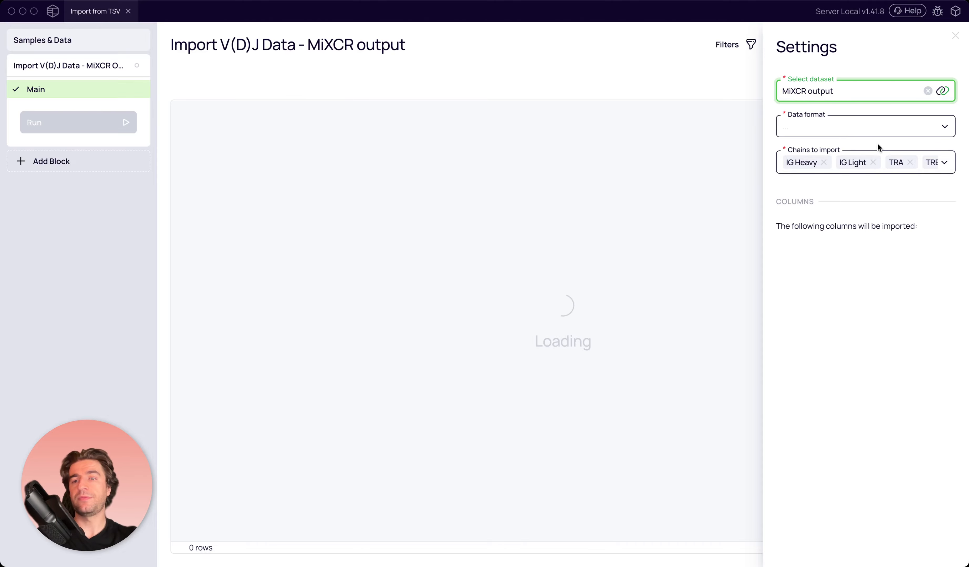
{"action": "left_click", "coordinate": [851, 128]}
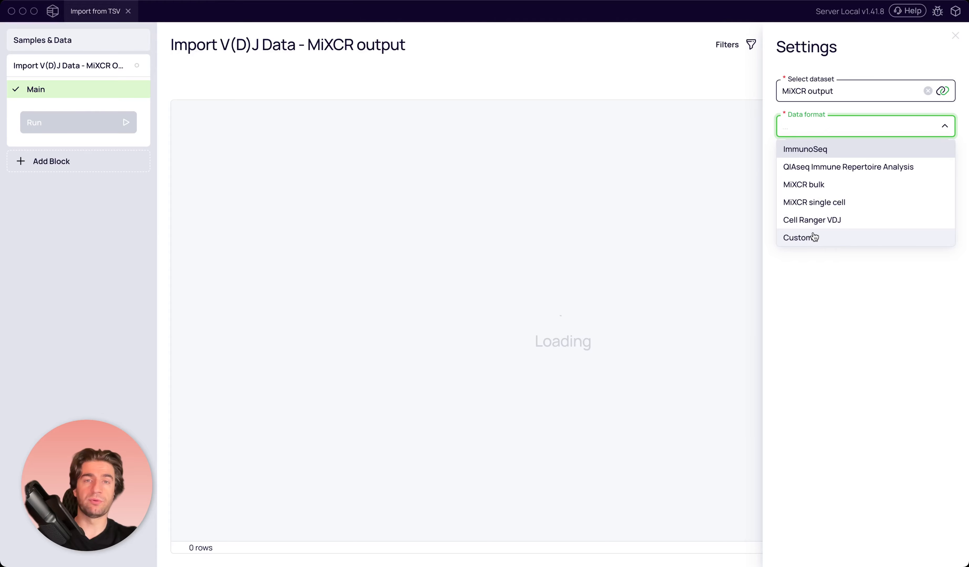
{"action": "left_click", "coordinate": [820, 185]}
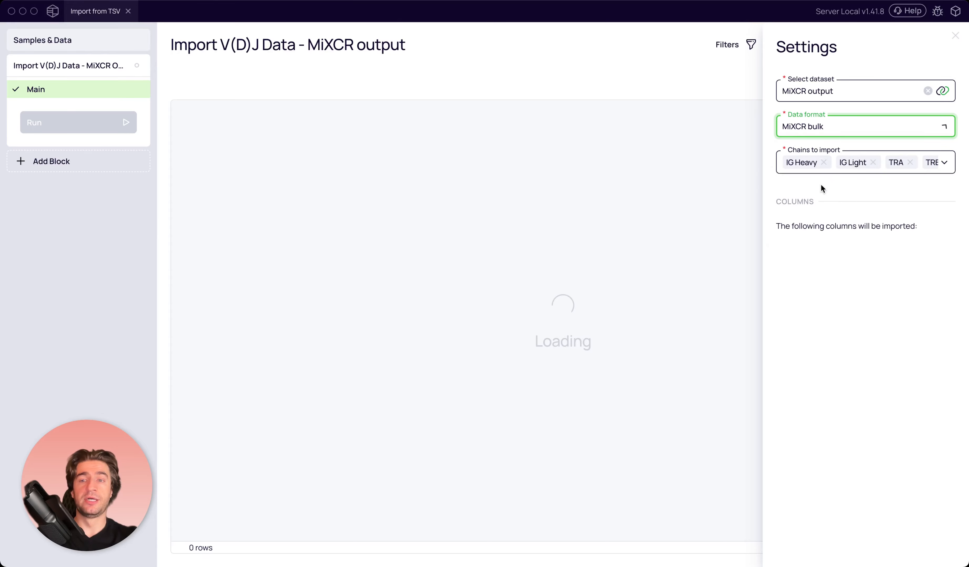
Remove every chain except TRB from the chains to import for the MiXCR output block
{"action": "left_click", "coordinate": [823, 163]}
{"action": "left_click", "coordinate": [819, 162]}
{"action": "left_click", "coordinate": [800, 166]}
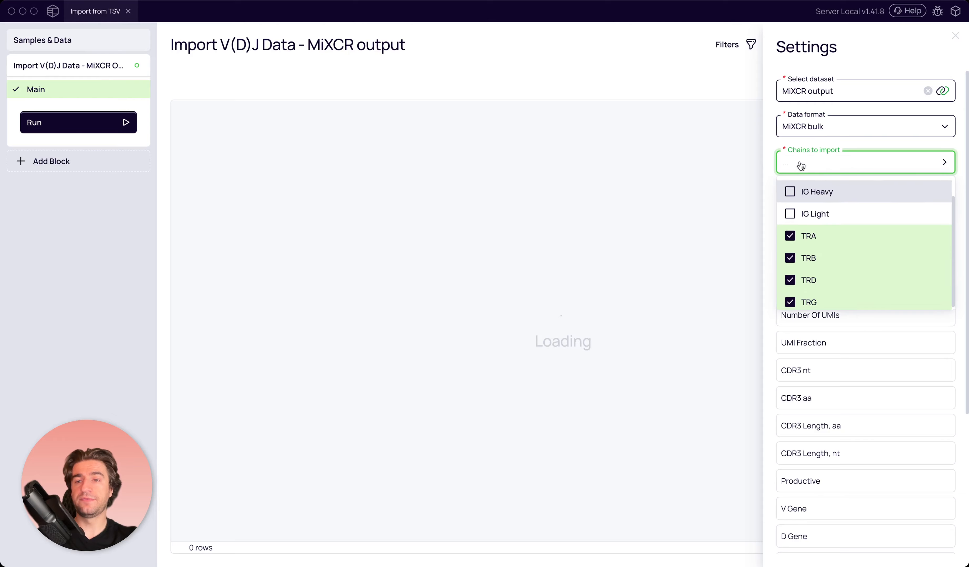
{"action": "left_click", "coordinate": [789, 233]}
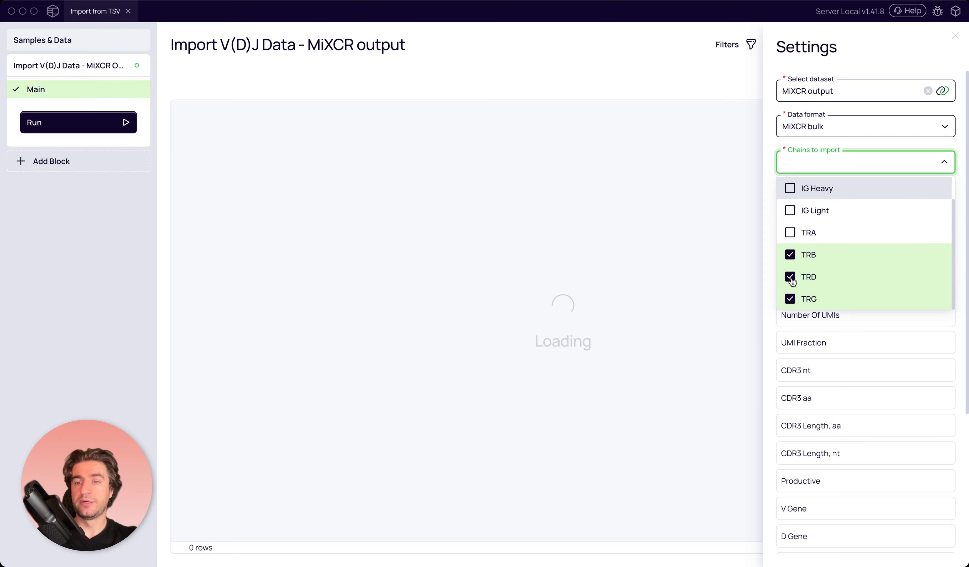
{"action": "left_click", "coordinate": [790, 277]}
{"action": "left_click", "coordinate": [790, 299]}
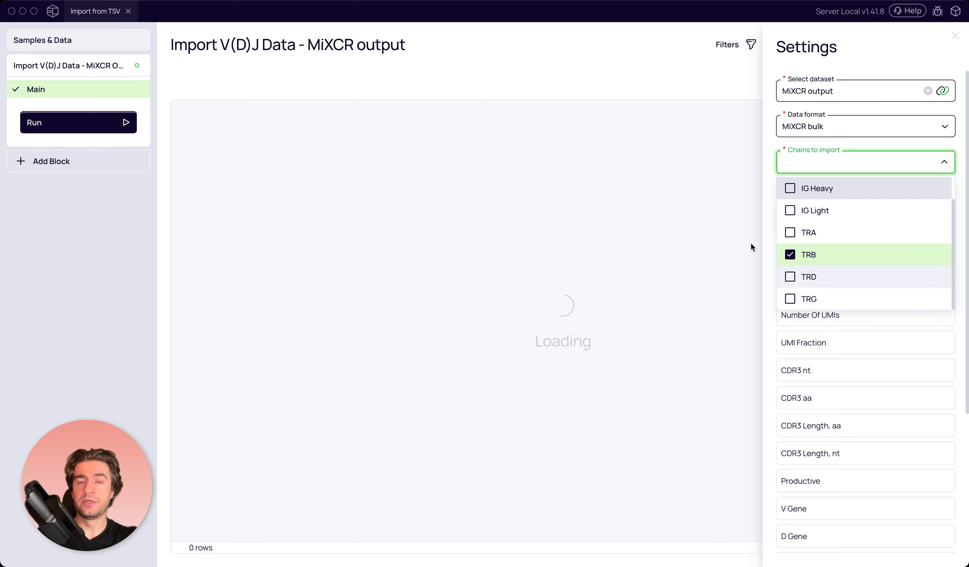
Close the MiXCR output block's settings and run the import
{"action": "left_click", "coordinate": [751, 247]}
{"action": "left_click", "coordinate": [505, 50]}
{"action": "left_click", "coordinate": [50, 115]}
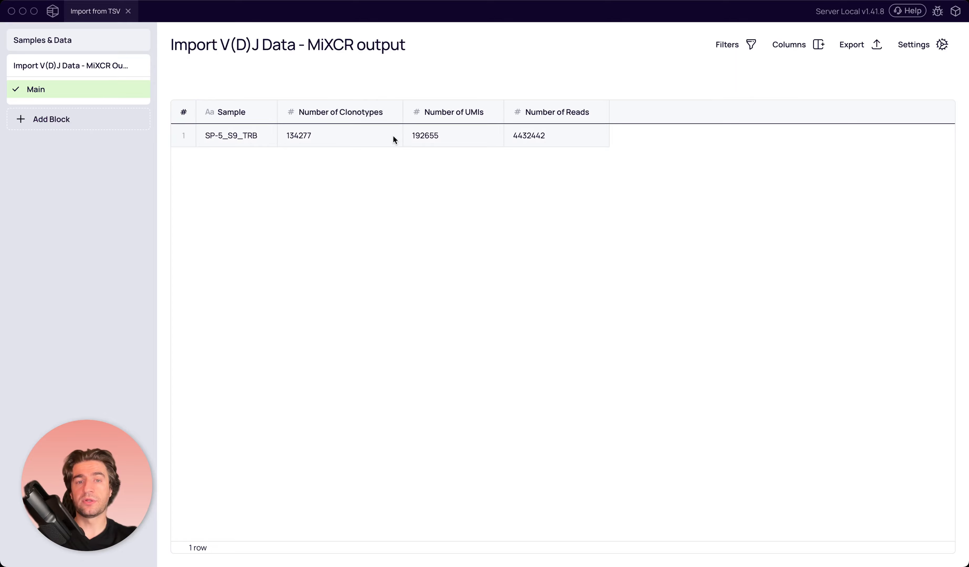
Add a second Import V(D)J Data block to the project
{"action": "left_click", "coordinate": [114, 124]}
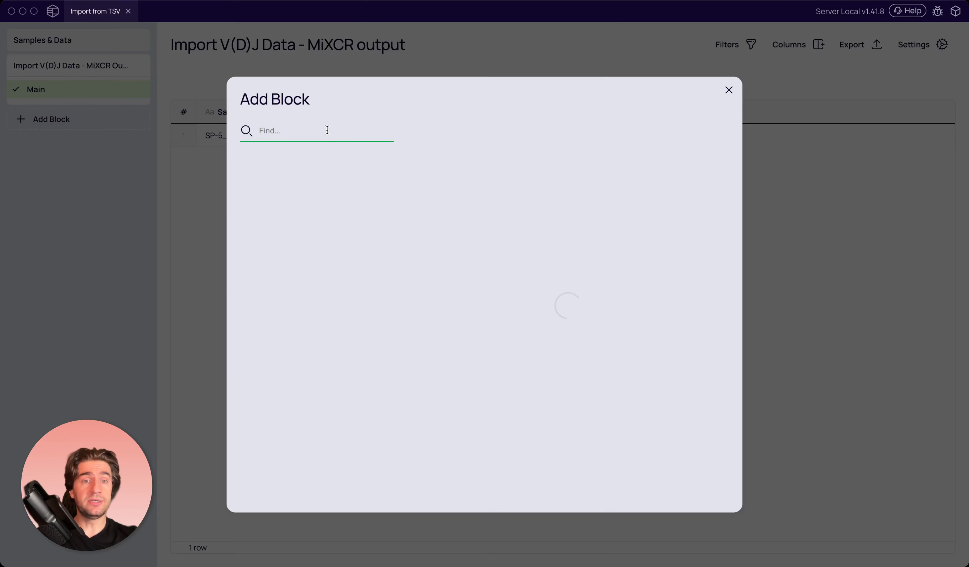
{"action": "left_click", "coordinate": [519, 379]}
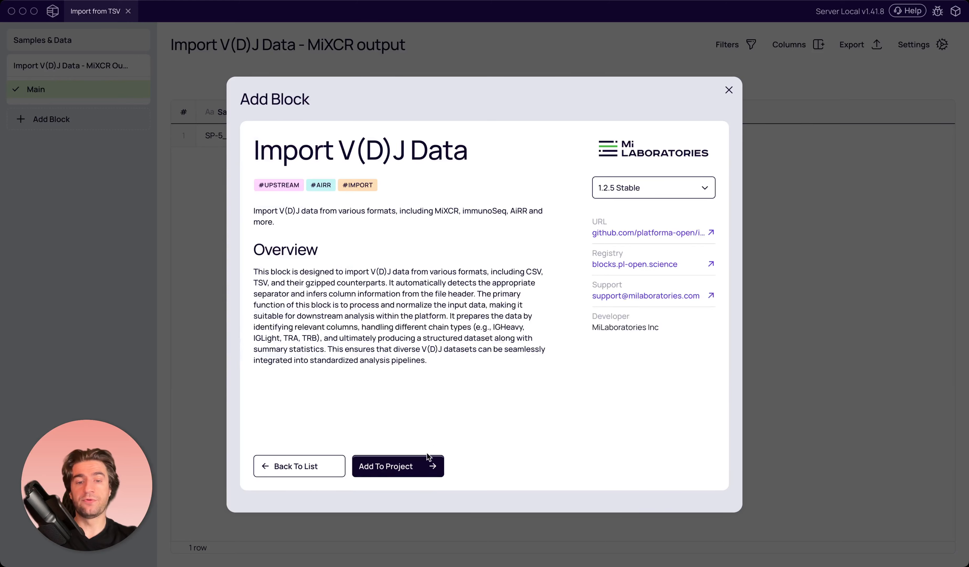
{"action": "left_click", "coordinate": [422, 465]}
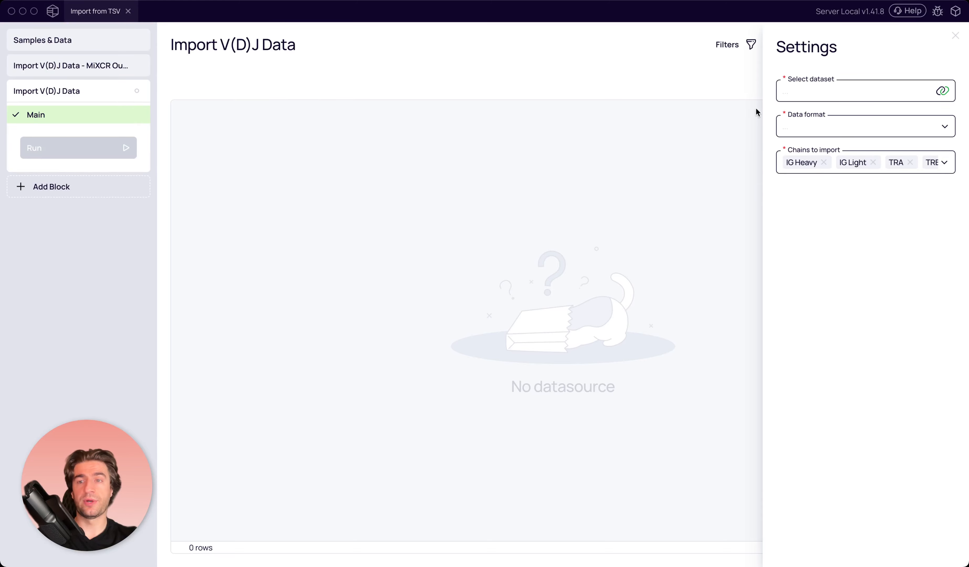
Set the second import block's dataset to ImmunoSeq format and its data format to ImmunoSeq
{"action": "left_click", "coordinate": [815, 93]}
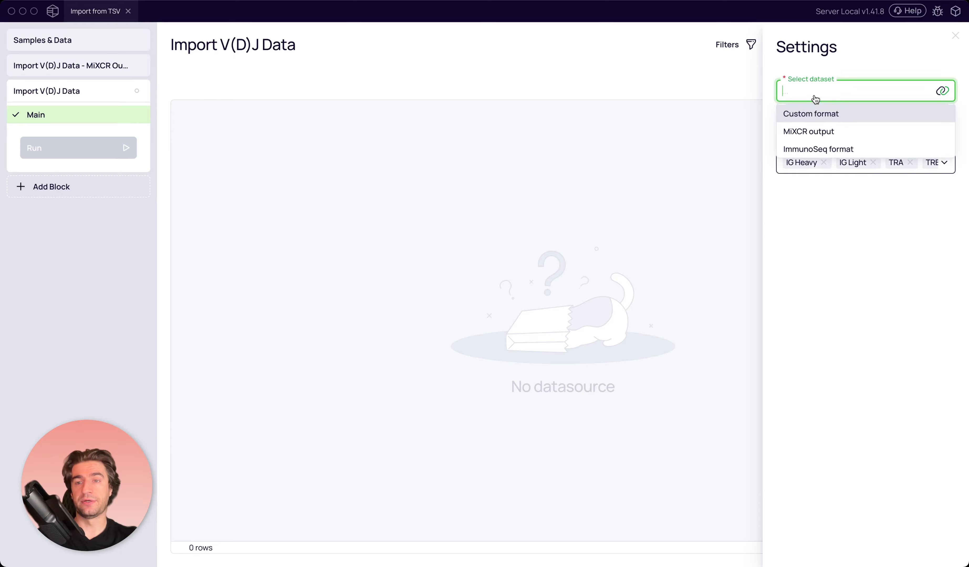
{"action": "left_click", "coordinate": [808, 152]}
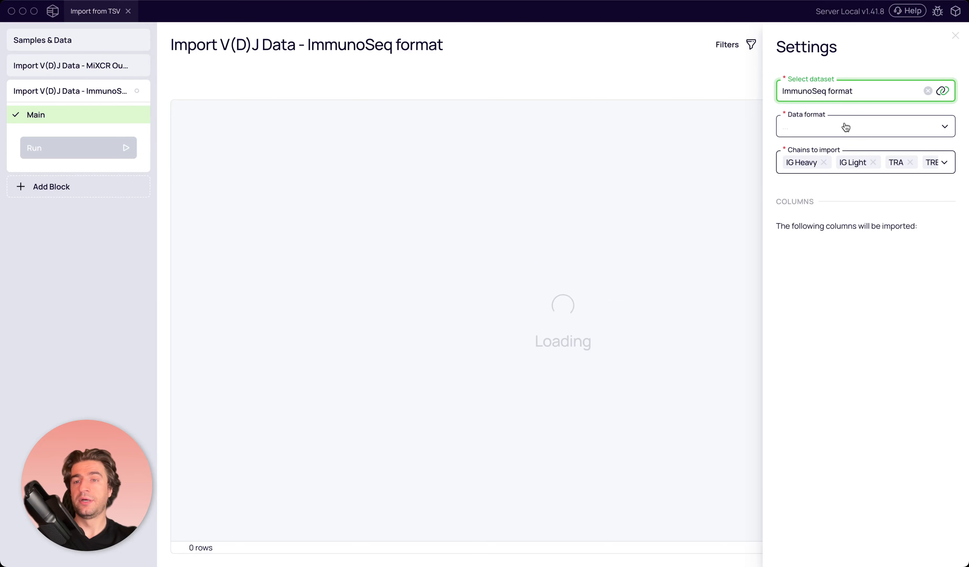
{"action": "left_click", "coordinate": [822, 133]}
{"action": "left_click", "coordinate": [809, 149]}
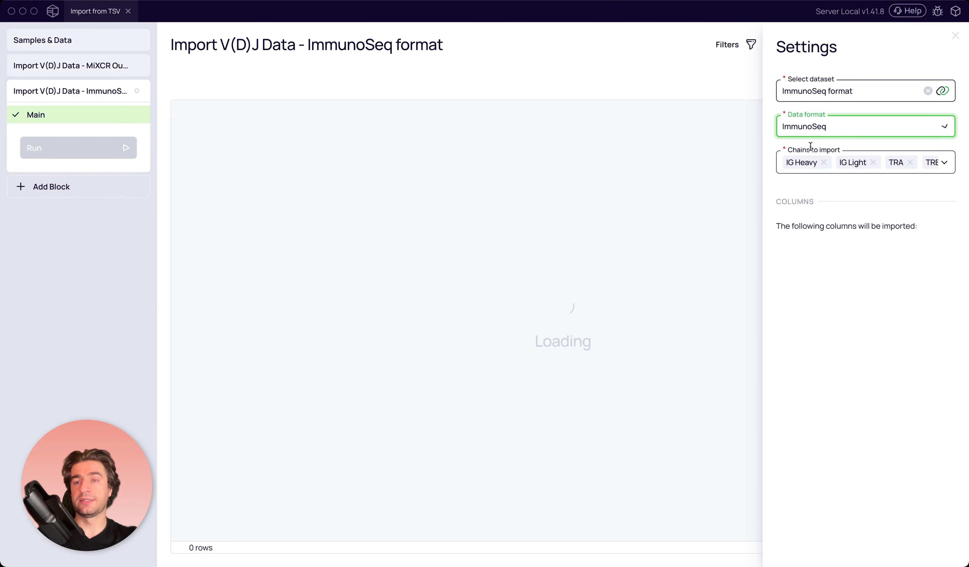
Limit the chains to import for the ImmunoSeq format block to TRB only
{"action": "left_click", "coordinate": [820, 163]}
{"action": "left_click", "coordinate": [819, 162]}
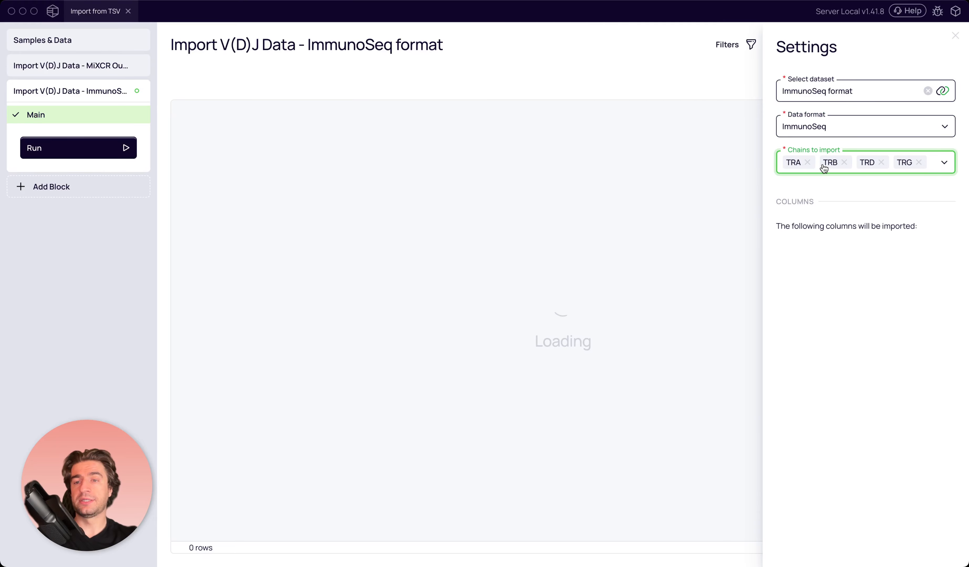
{"action": "left_click", "coordinate": [807, 162]}
{"action": "left_click", "coordinate": [844, 163]}
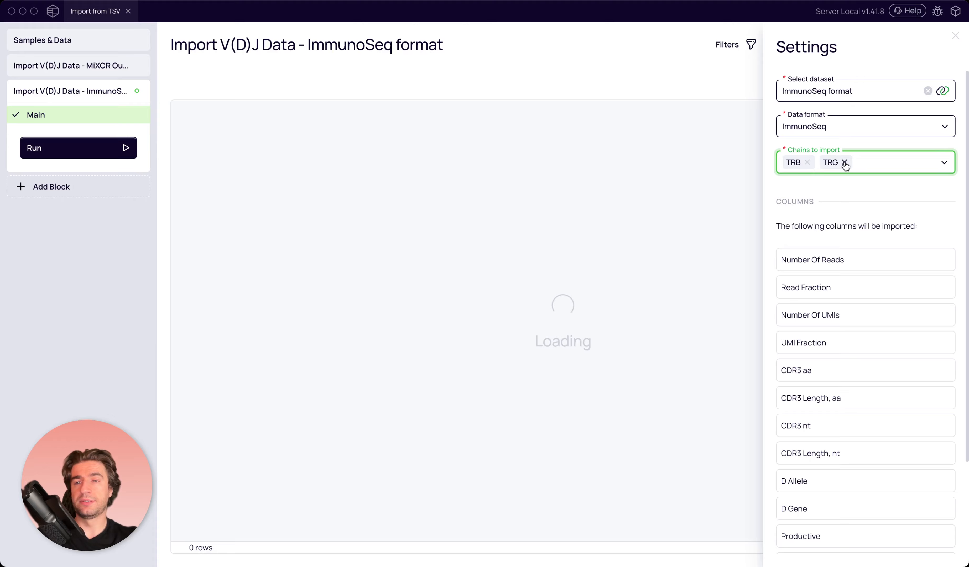
{"action": "left_click", "coordinate": [844, 163]}
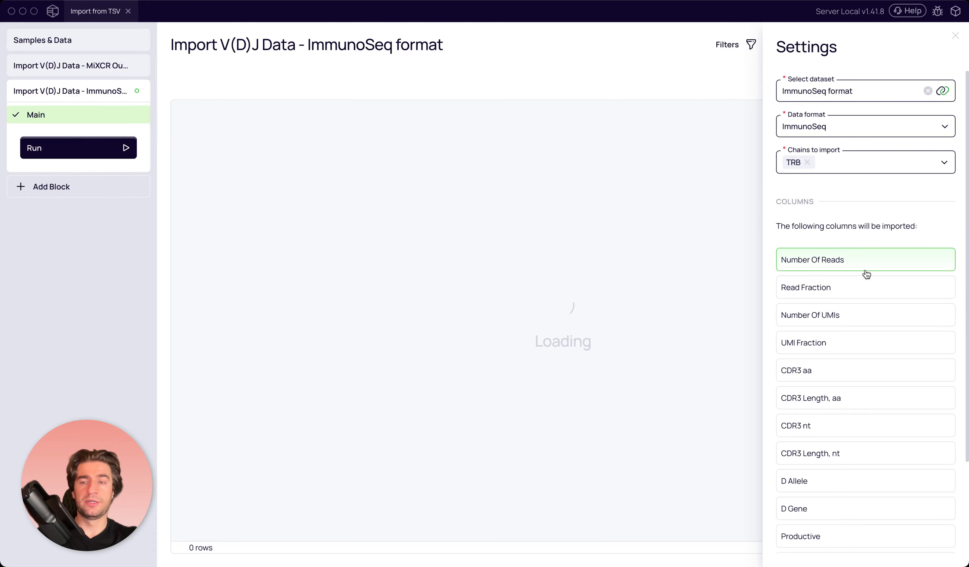
Review the ImmunoSeq columns selected for import, run the block and close its settings
{"action": "scroll", "coordinate": [867, 328], "scroll_direction": "down", "scroll_amount": 3}
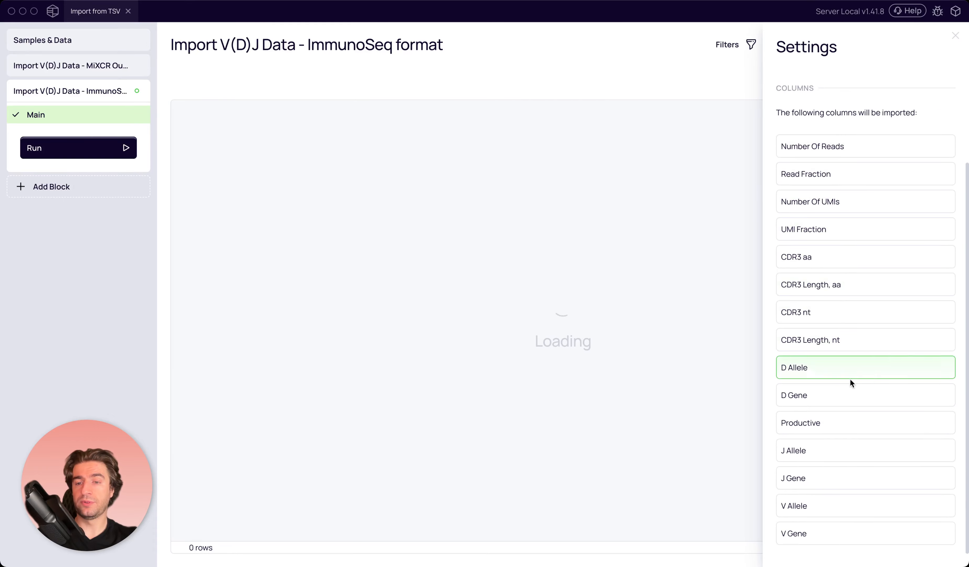
{"action": "left_click", "coordinate": [100, 144]}
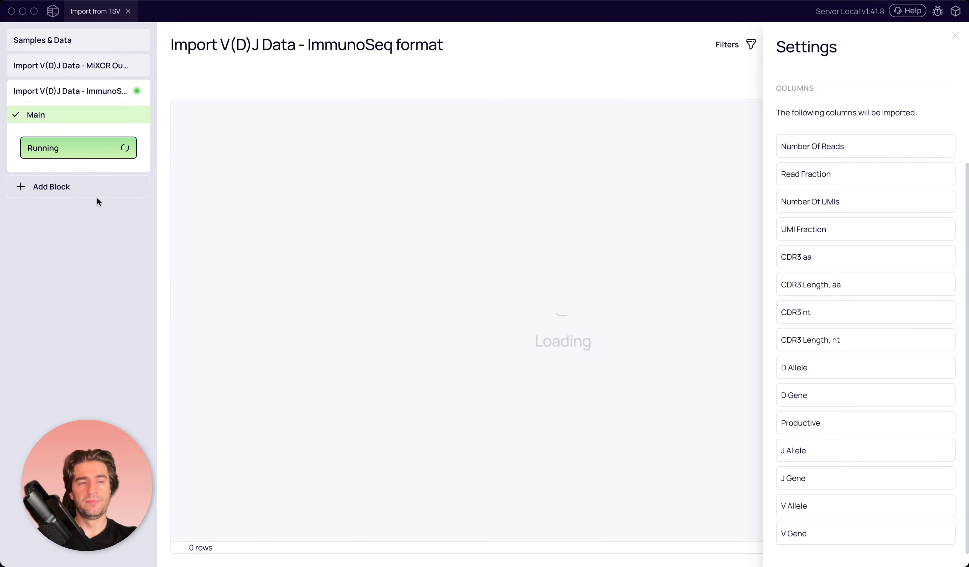
{"action": "left_click", "coordinate": [955, 37]}
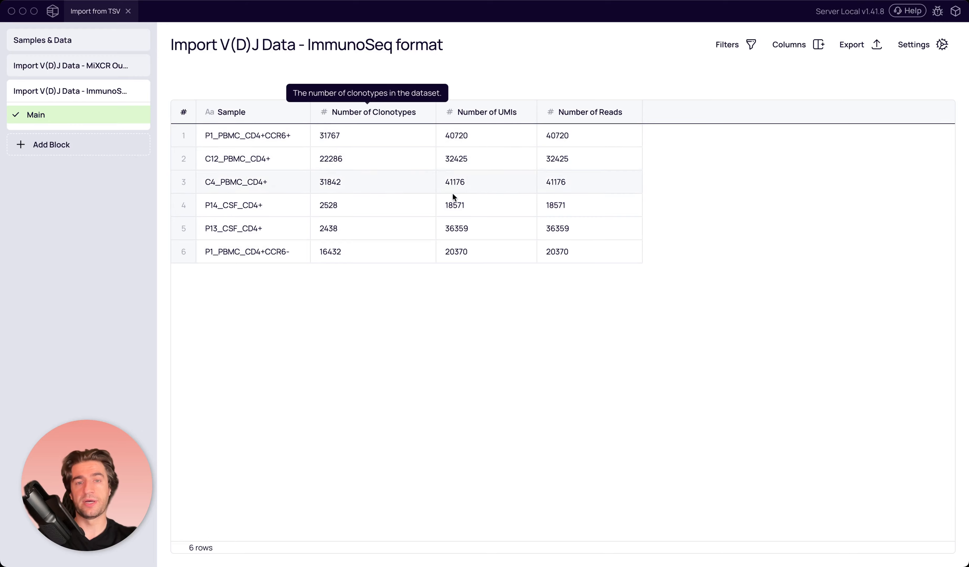
Add a third Import V(D)J Data block to the project
{"action": "left_click", "coordinate": [71, 149]}
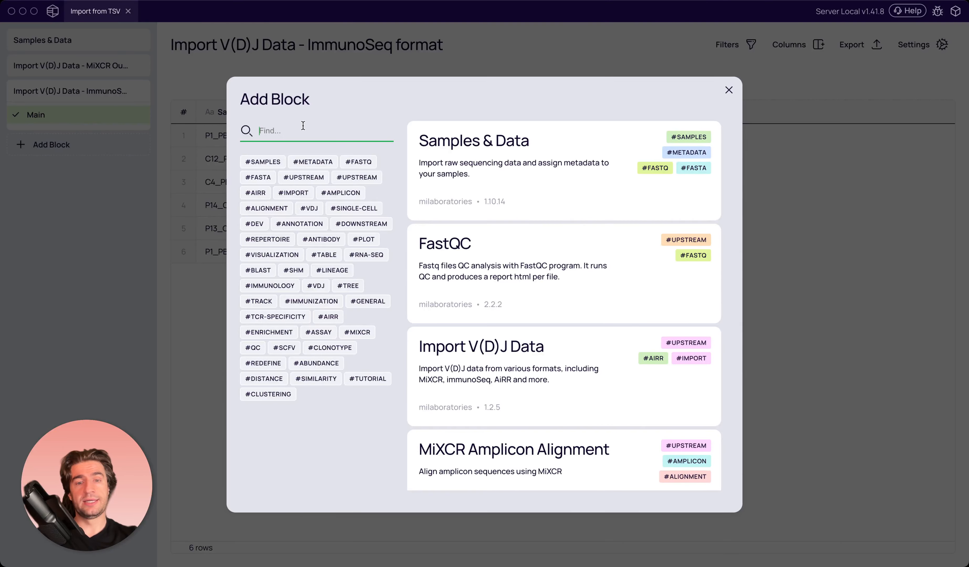
{"action": "left_click", "coordinate": [511, 379]}
{"action": "left_click", "coordinate": [422, 466]}
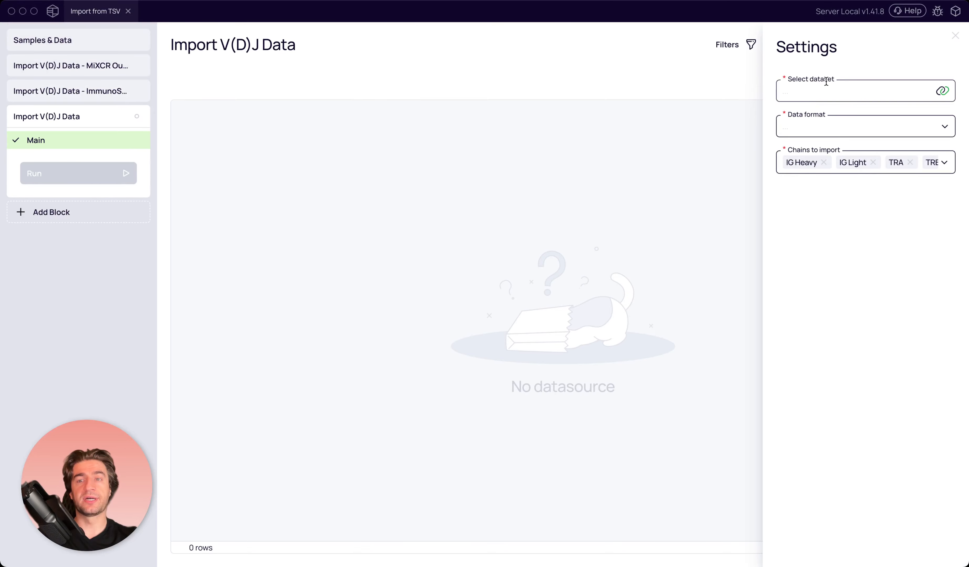
Set the third import block's dataset to Custom format and its data format to Custom
{"action": "left_click", "coordinate": [817, 95]}
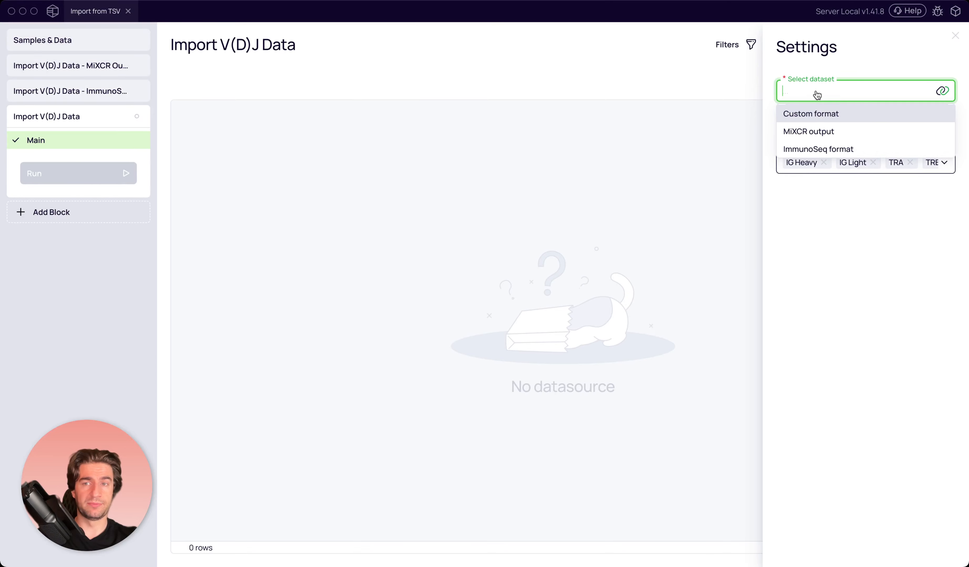
{"action": "left_click", "coordinate": [819, 116]}
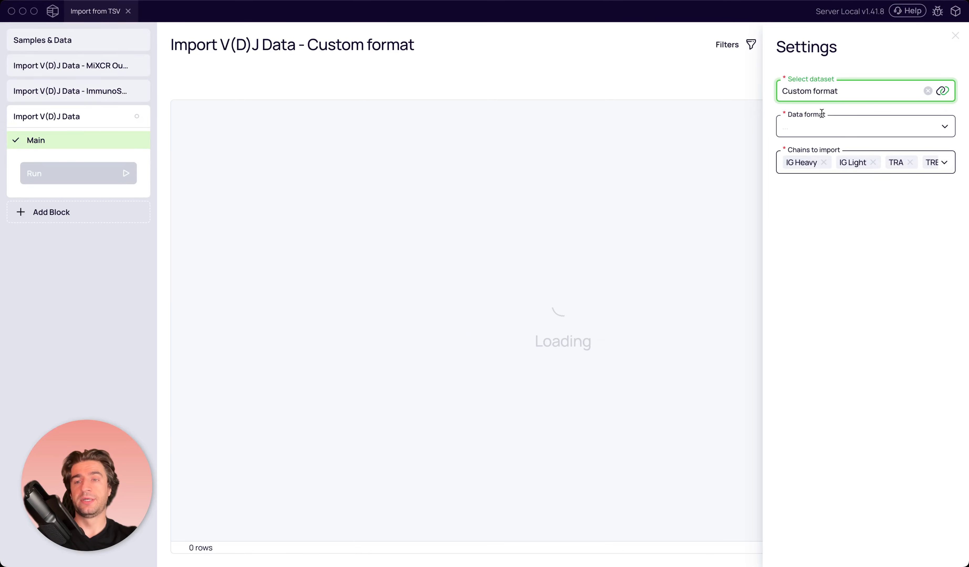
{"action": "left_click", "coordinate": [804, 127]}
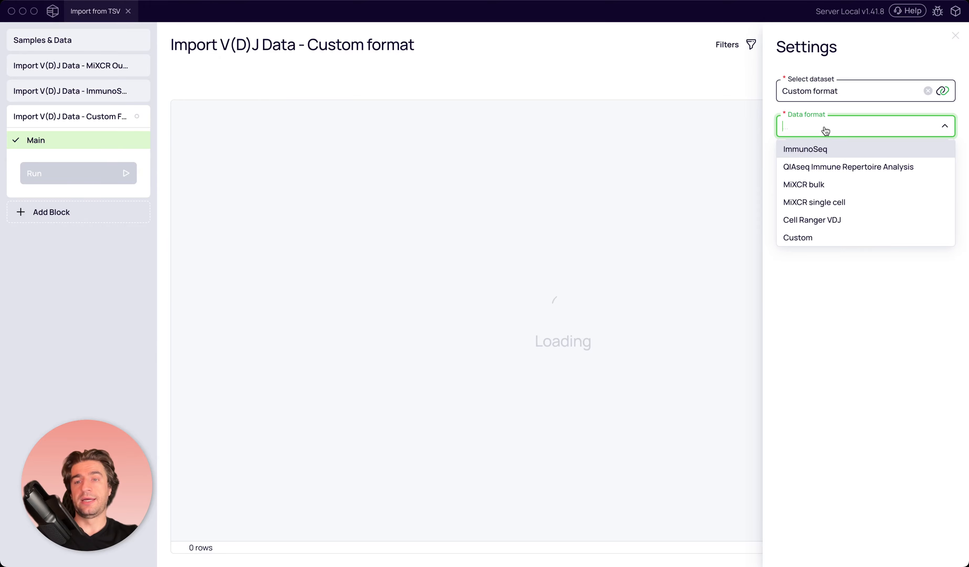
{"action": "left_click", "coordinate": [801, 236]}
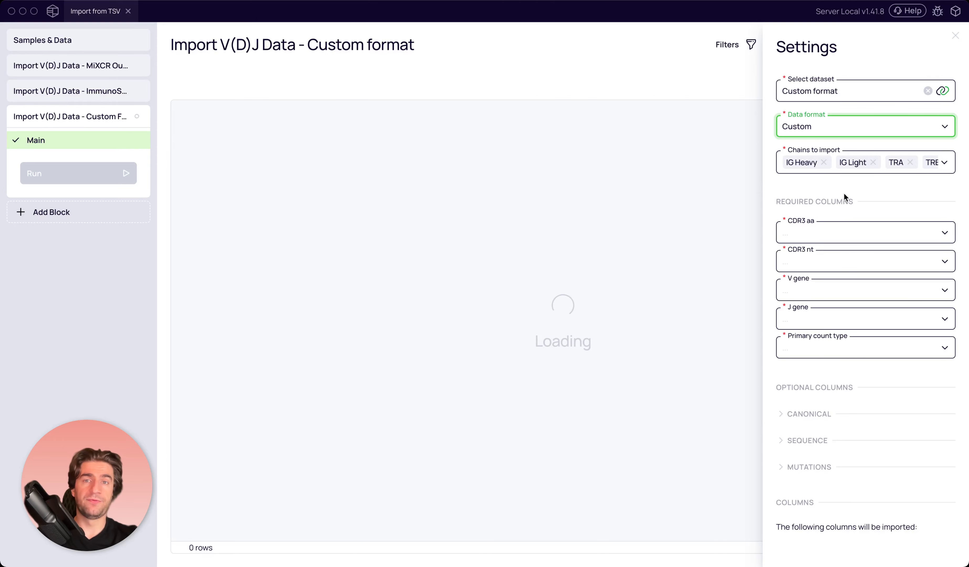
Limit the chains to import for the Custom format block to TRA only
{"action": "left_click", "coordinate": [822, 163]}
{"action": "left_click", "coordinate": [820, 162]}
{"action": "left_click", "coordinate": [844, 162]}
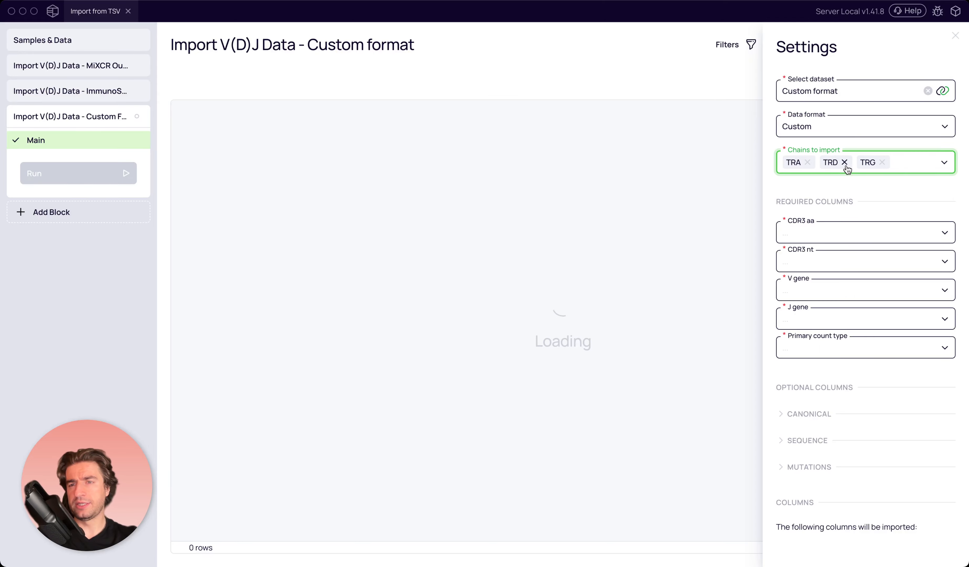
{"action": "left_click", "coordinate": [845, 162]}
{"action": "left_click", "coordinate": [844, 163]}
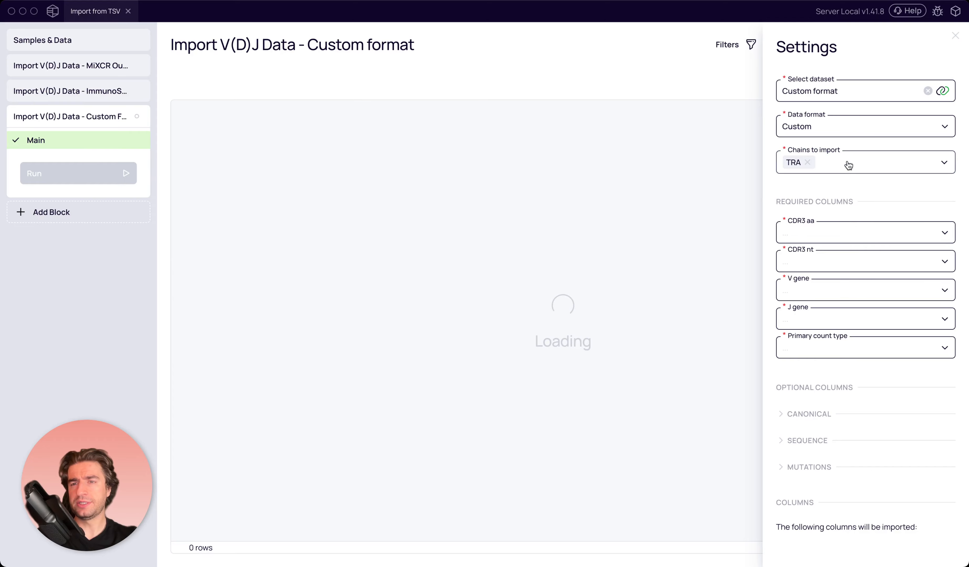
Map the required CDR3 aa column to CDR3(pep) and the CDR3 nt column to CDR3(nuc)
{"action": "left_click", "coordinate": [810, 232]}
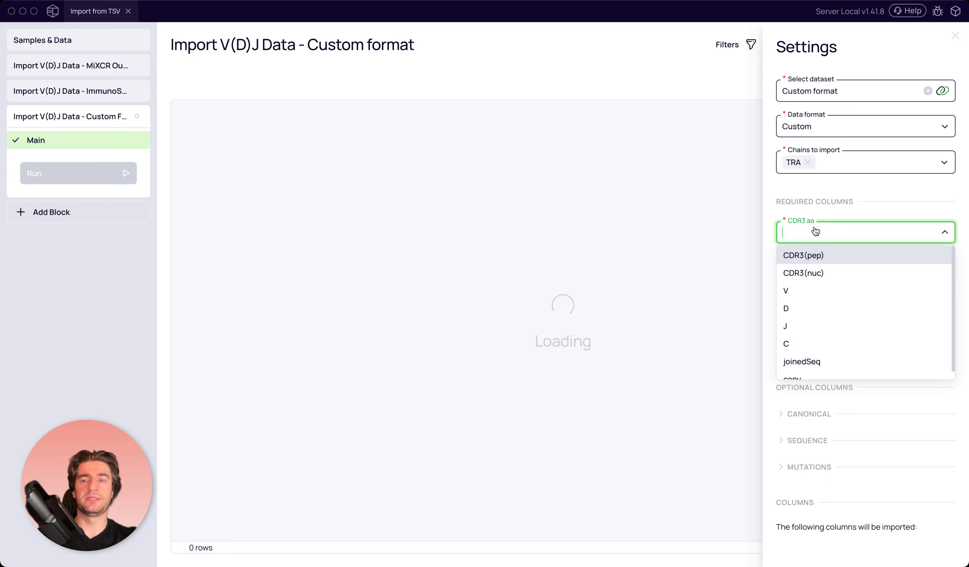
{"action": "left_click", "coordinate": [828, 259]}
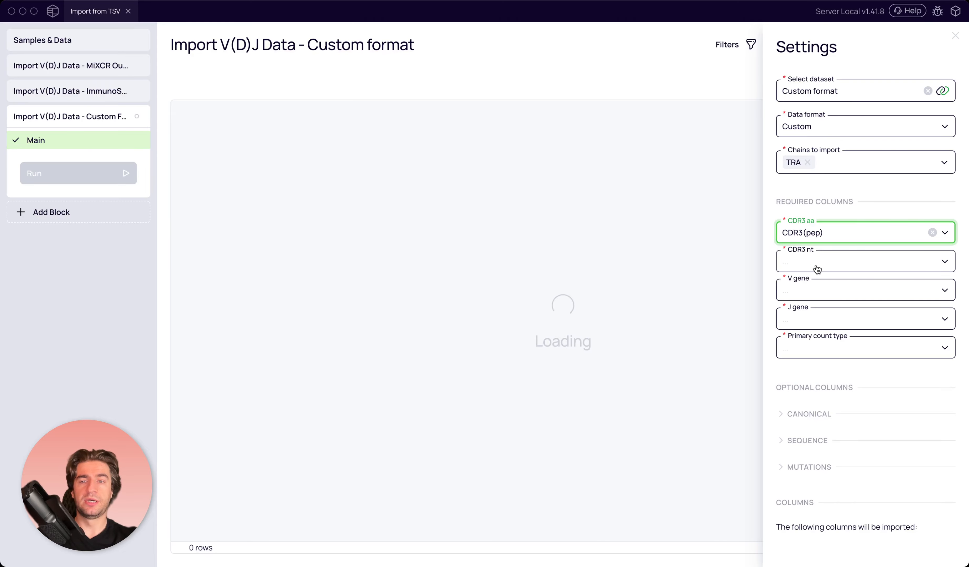
{"action": "left_click", "coordinate": [817, 268]}
{"action": "left_click", "coordinate": [816, 304]}
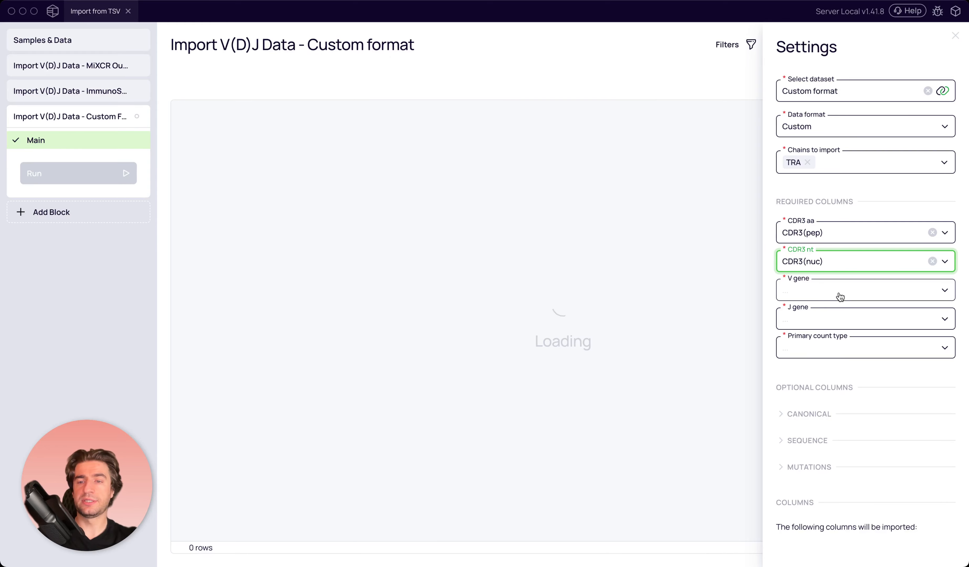
Map the required V gene column to V and the J gene column to J
{"action": "left_click", "coordinate": [818, 296]}
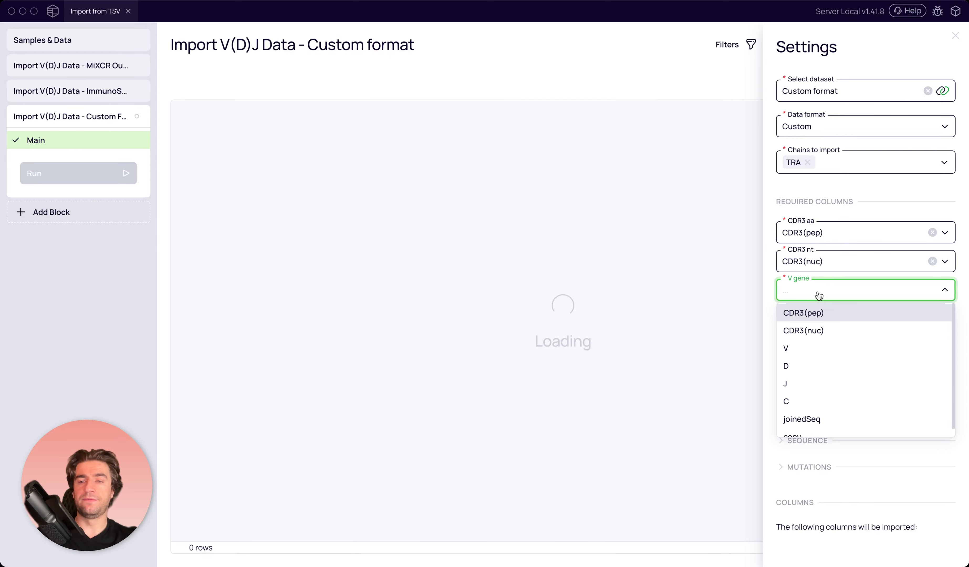
{"action": "left_click", "coordinate": [813, 345]}
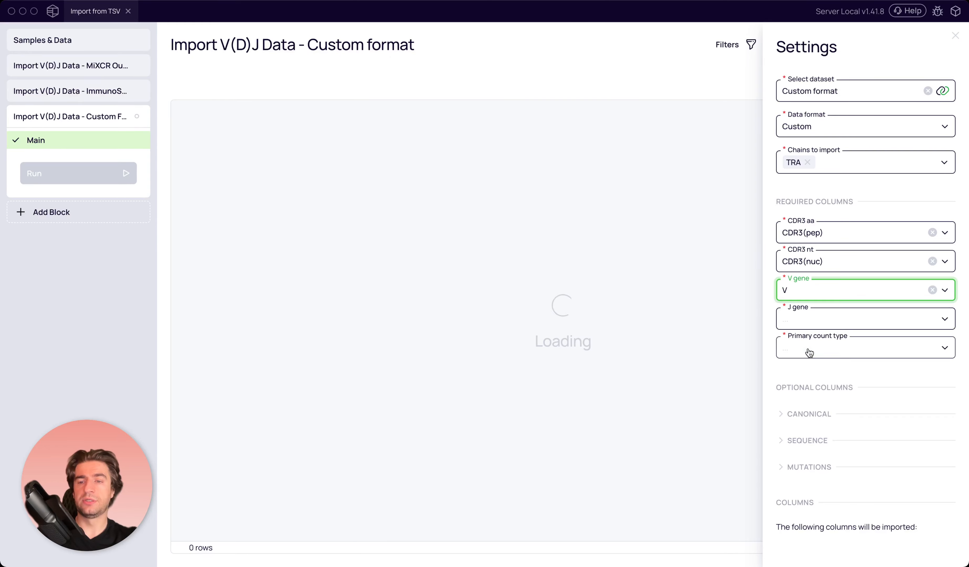
{"action": "left_click", "coordinate": [814, 324]}
{"action": "left_click", "coordinate": [796, 411]}
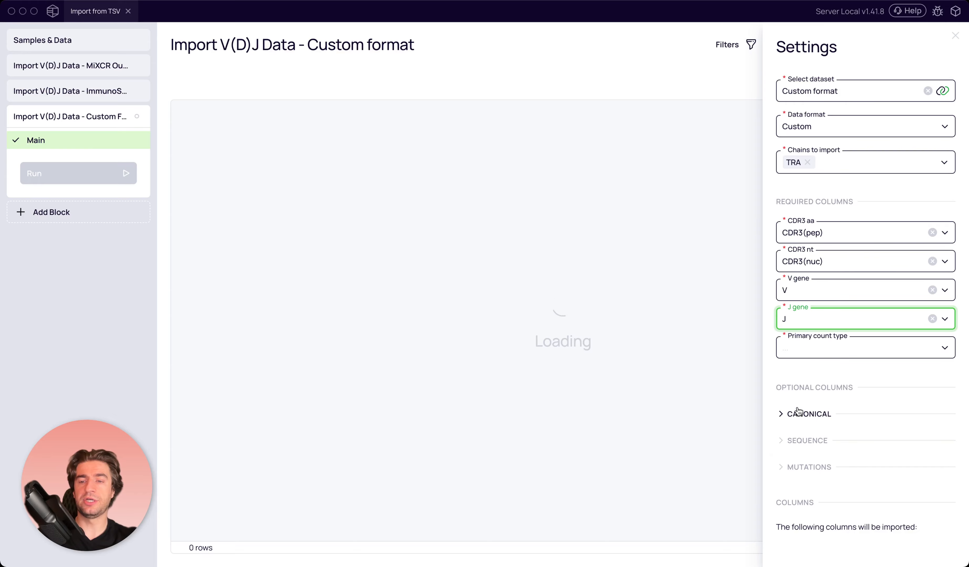
Set the primary count type to Reads and use copy as the primary read count column
{"action": "left_click", "coordinate": [818, 347]}
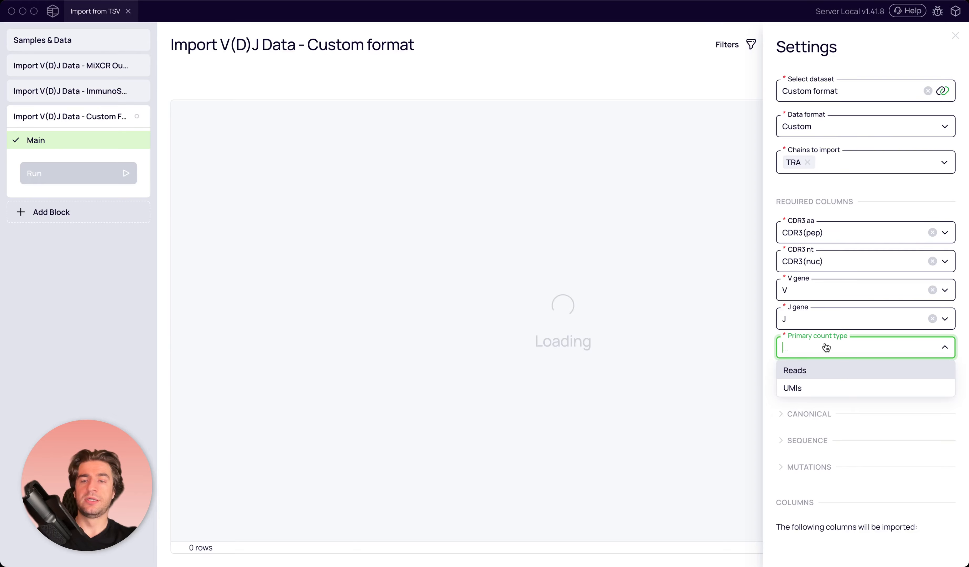
{"action": "left_click", "coordinate": [804, 373]}
{"action": "left_click", "coordinate": [804, 375]}
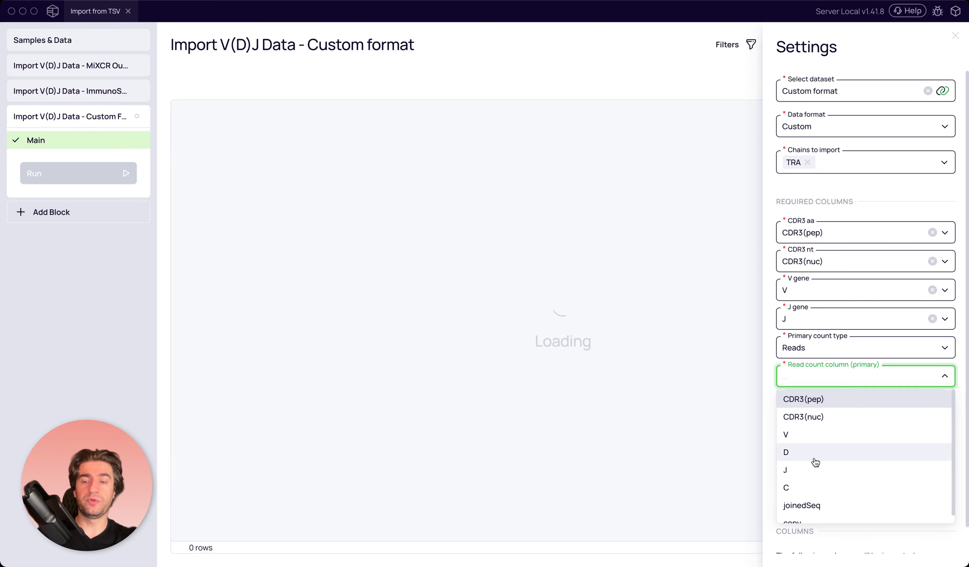
{"action": "scroll", "coordinate": [814, 479], "scroll_direction": "down", "scroll_amount": 1}
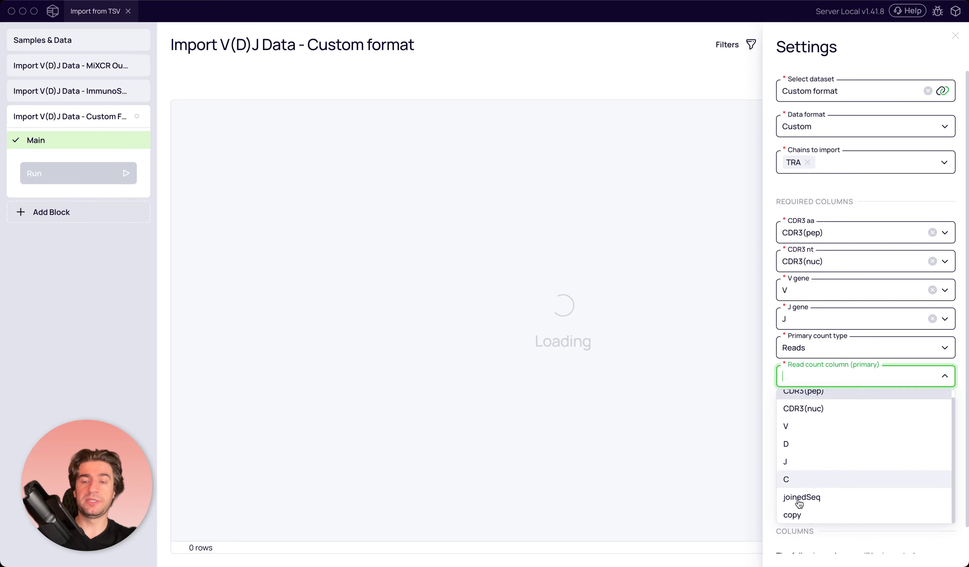
{"action": "left_click", "coordinate": [812, 518]}
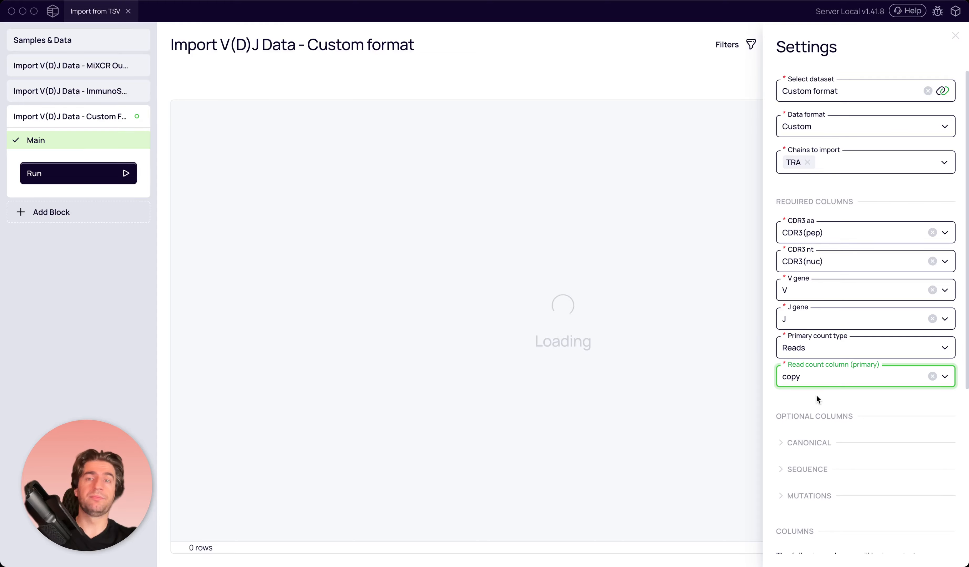
{"action": "scroll", "coordinate": [816, 394], "scroll_direction": "down", "scroll_amount": 3}
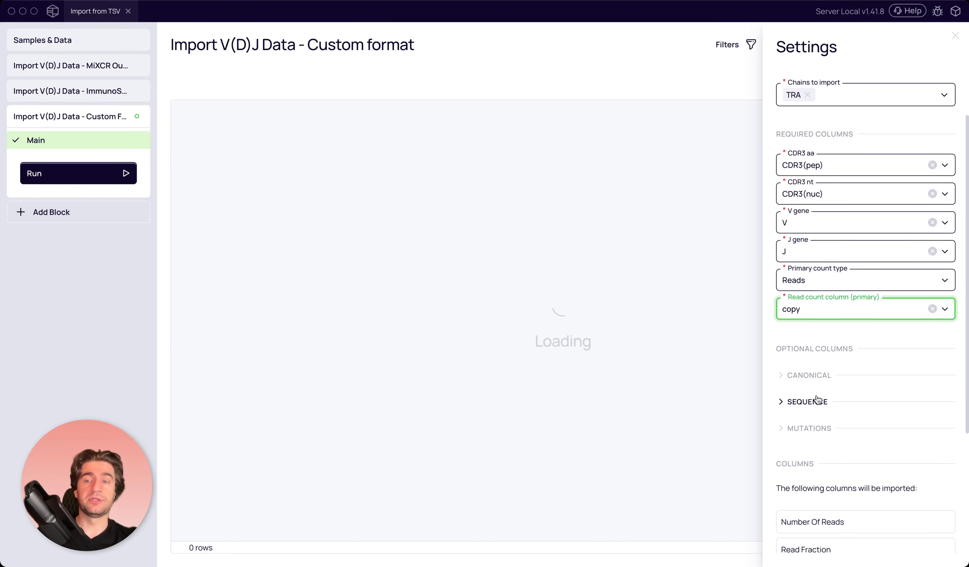
Examine the optional sequence columns of the custom import and the source columns available for Full VDJ region nt
{"action": "scroll", "coordinate": [817, 400], "scroll_direction": "down", "scroll_amount": 5}
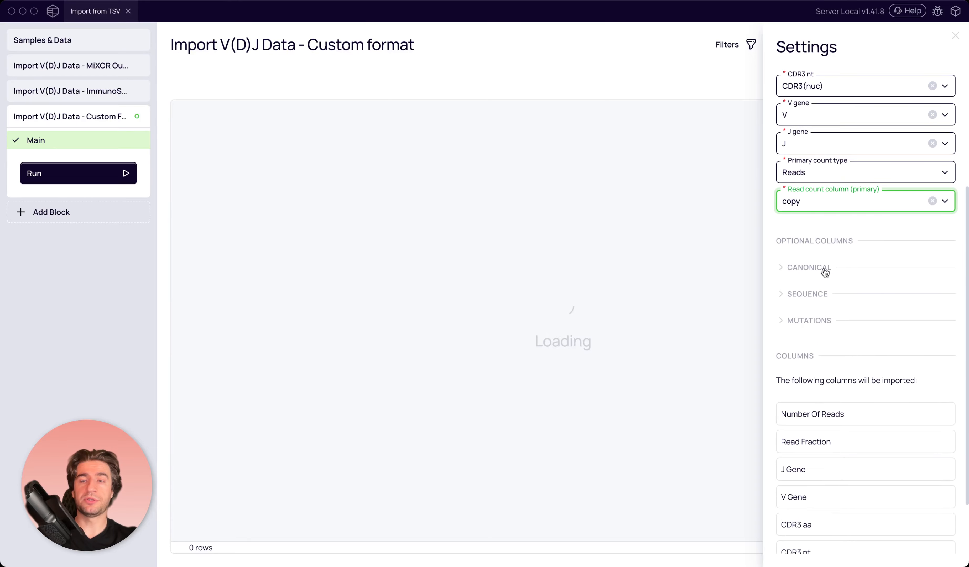
{"action": "left_click", "coordinate": [800, 294]}
{"action": "scroll", "coordinate": [868, 347], "scroll_direction": "down", "scroll_amount": 10}
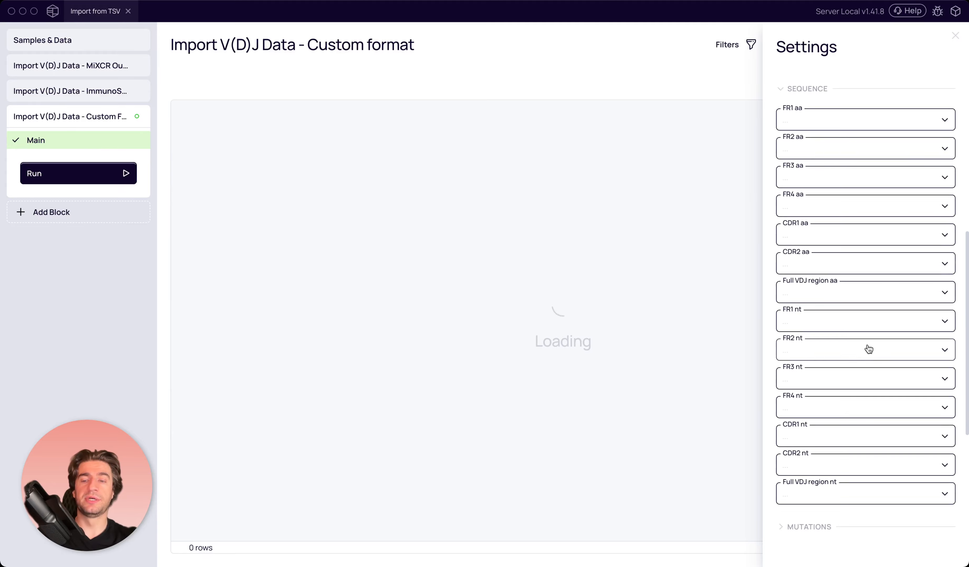
{"action": "scroll", "coordinate": [868, 348], "scroll_direction": "down", "scroll_amount": 3}
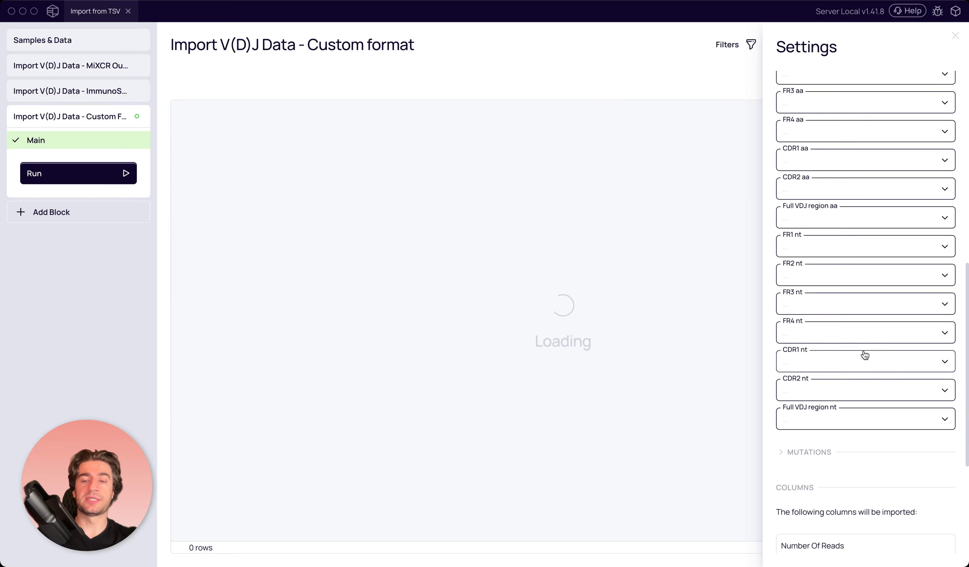
{"action": "left_click", "coordinate": [830, 423]}
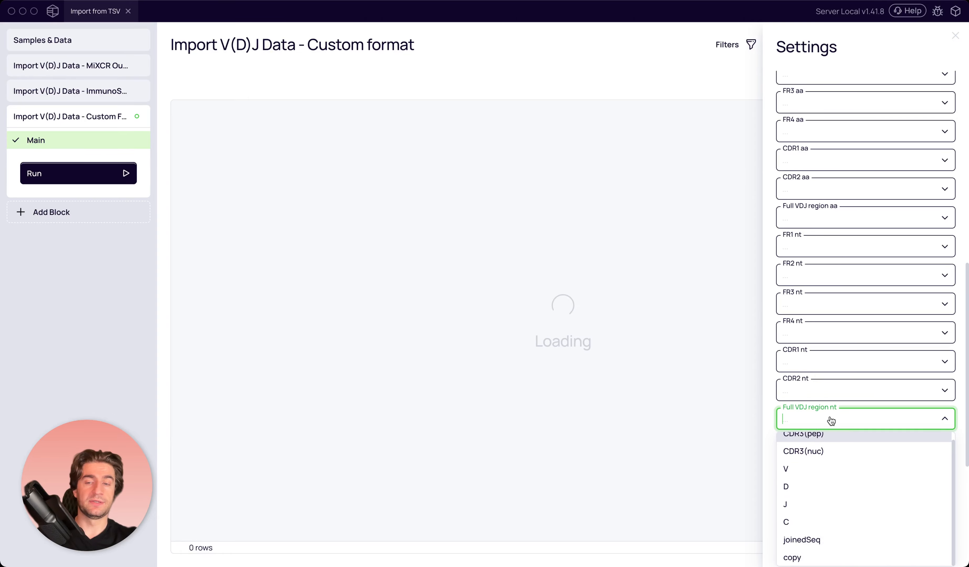
{"action": "left_click", "coordinate": [941, 419]}
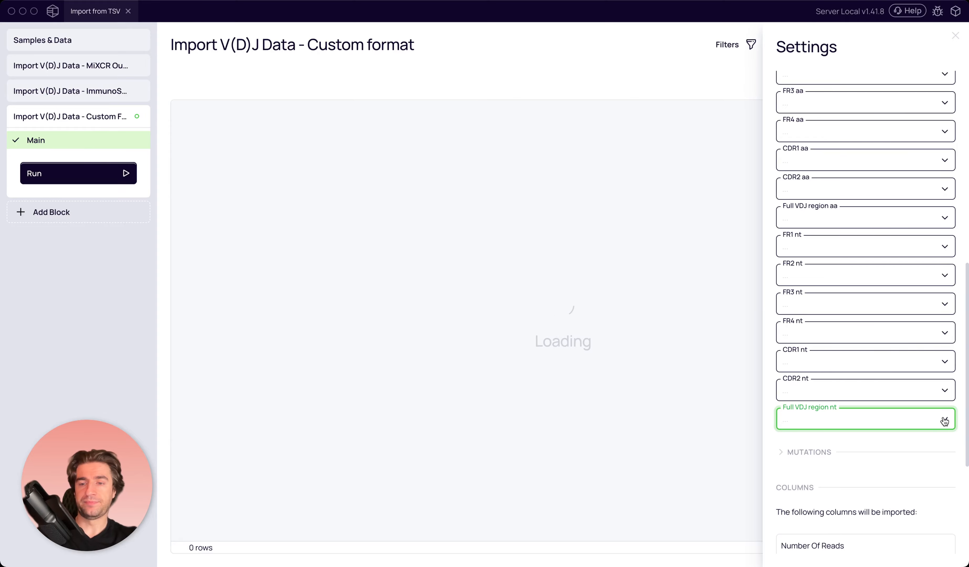
Run the Custom format import block and close its settings to show the resulting sample table
{"action": "scroll", "coordinate": [815, 191], "scroll_direction": "up", "scroll_amount": 10}
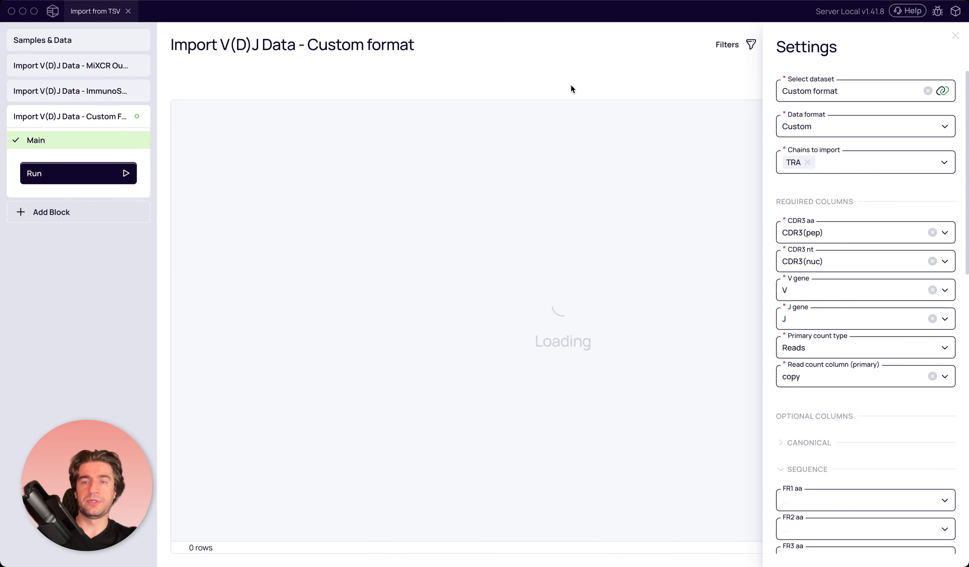
{"action": "left_click", "coordinate": [75, 178]}
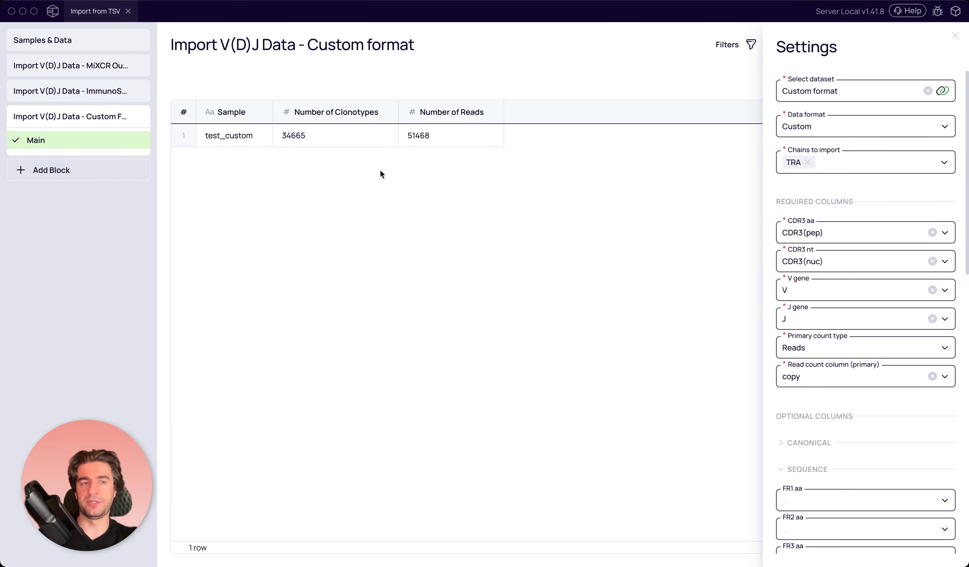
{"action": "left_click", "coordinate": [955, 36]}
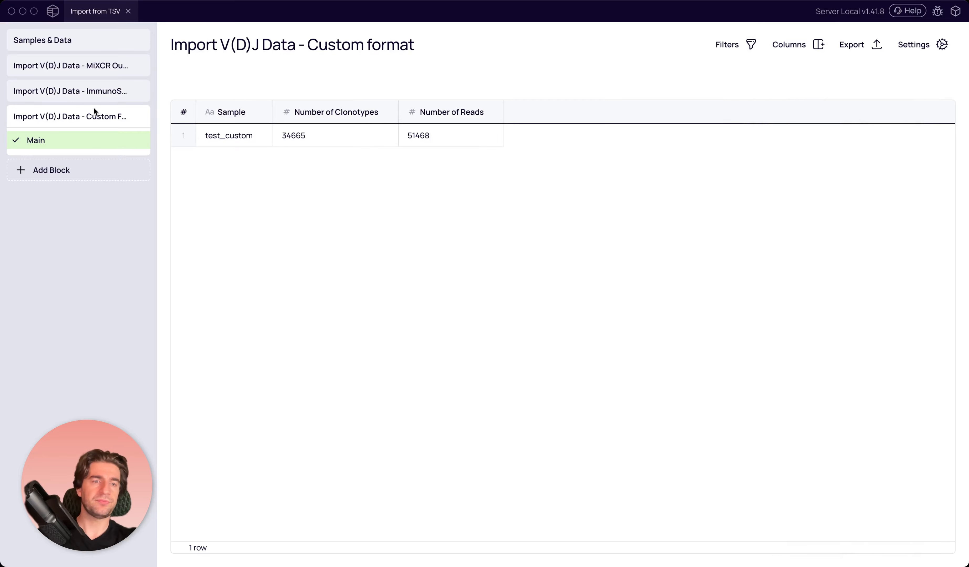
Find the Clonotype Browser block, version 1.8.0 Stable, and add it to the project
{"action": "left_click", "coordinate": [53, 171]}
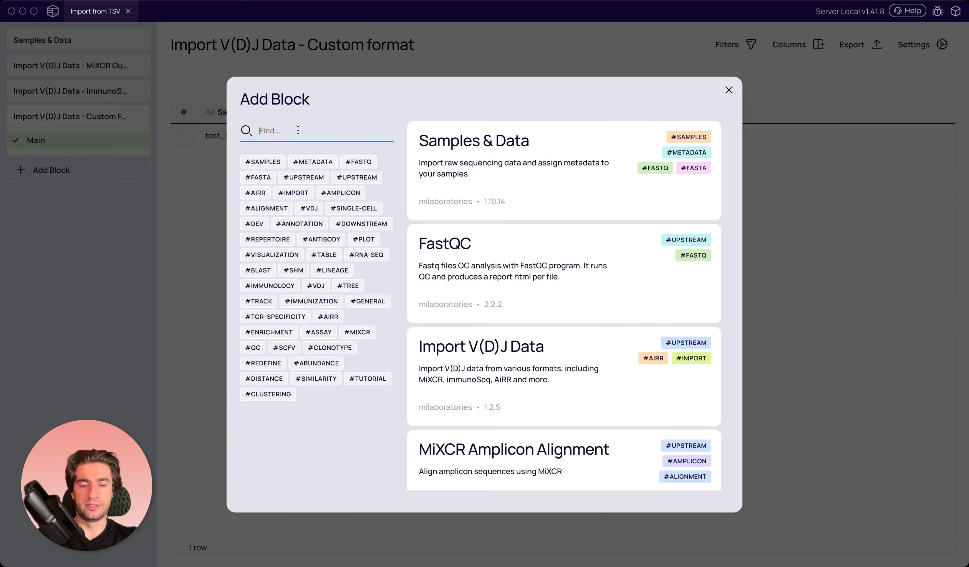
{"action": "type", "text": "bro"}
{"action": "left_click", "coordinate": [534, 150]}
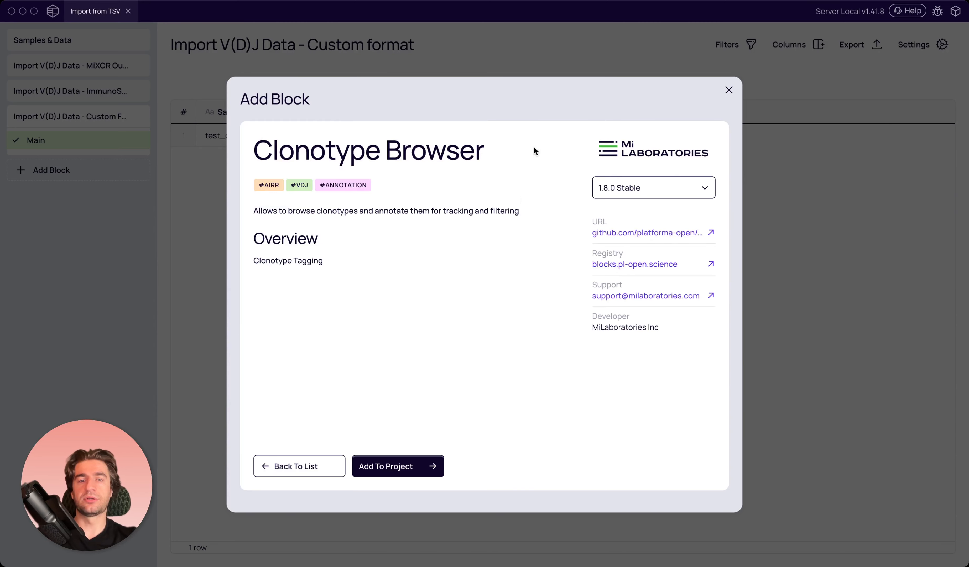
{"action": "left_click", "coordinate": [394, 466]}
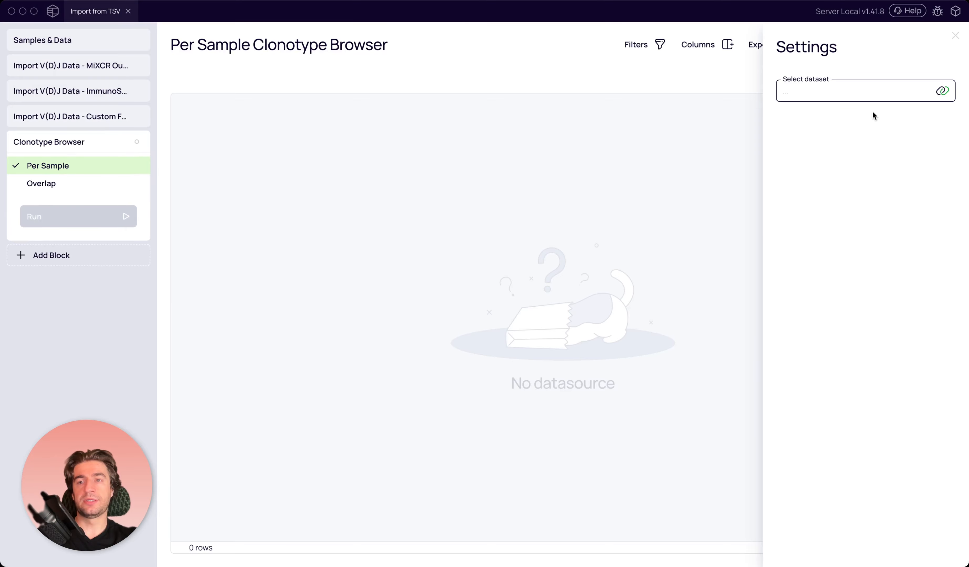
Select the ImmunoSeq format dataset in the Clonotype Browser and look through the columns of its per-sample clonotype table
{"action": "left_click", "coordinate": [876, 94]}
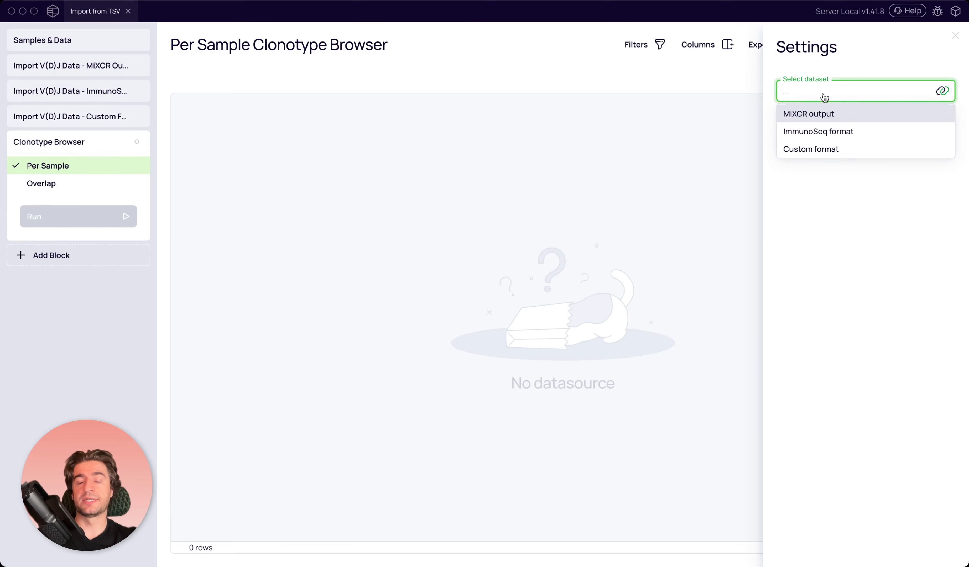
{"action": "left_click", "coordinate": [831, 137]}
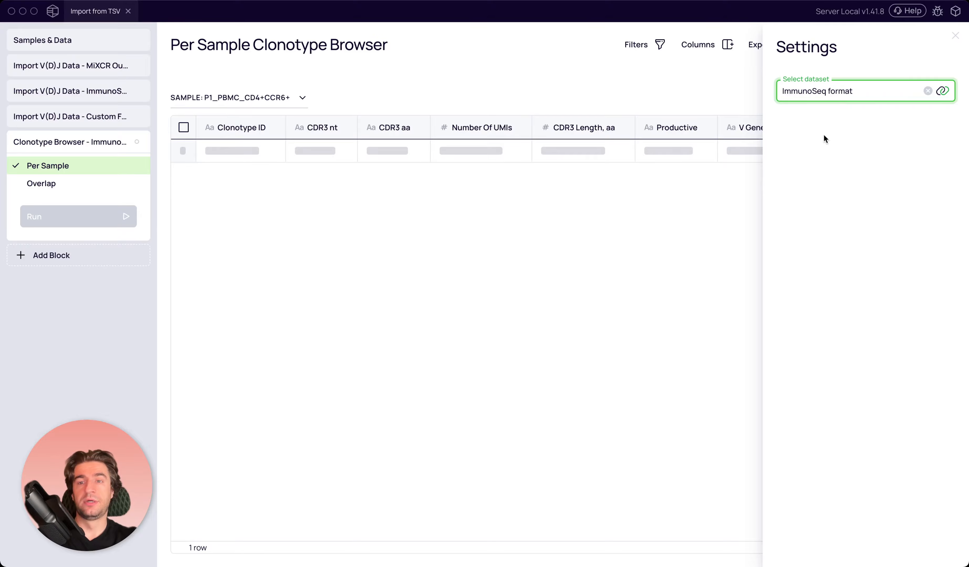
{"action": "left_click", "coordinate": [460, 73]}
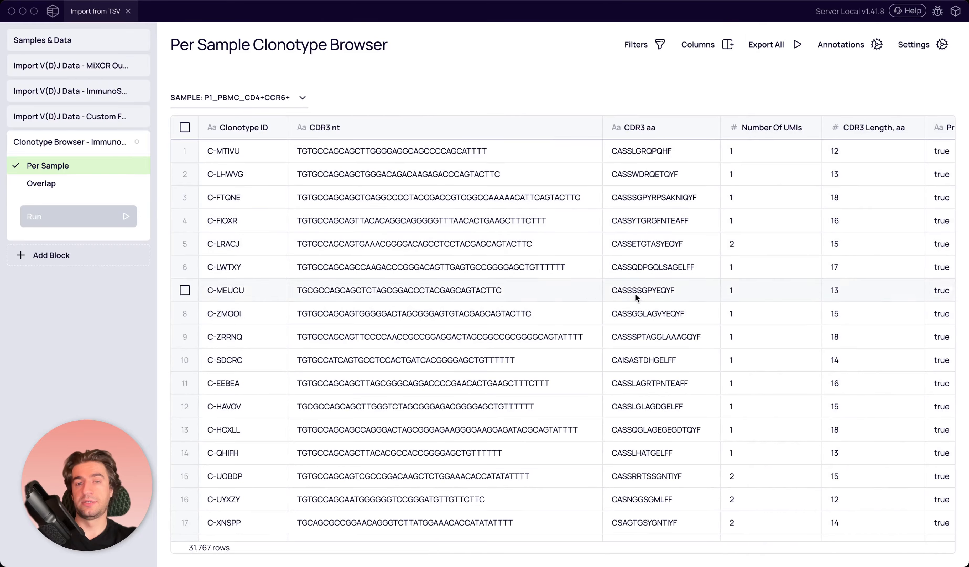
{"action": "scroll", "coordinate": [549, 339], "scroll_direction": "right", "scroll_amount": 10}
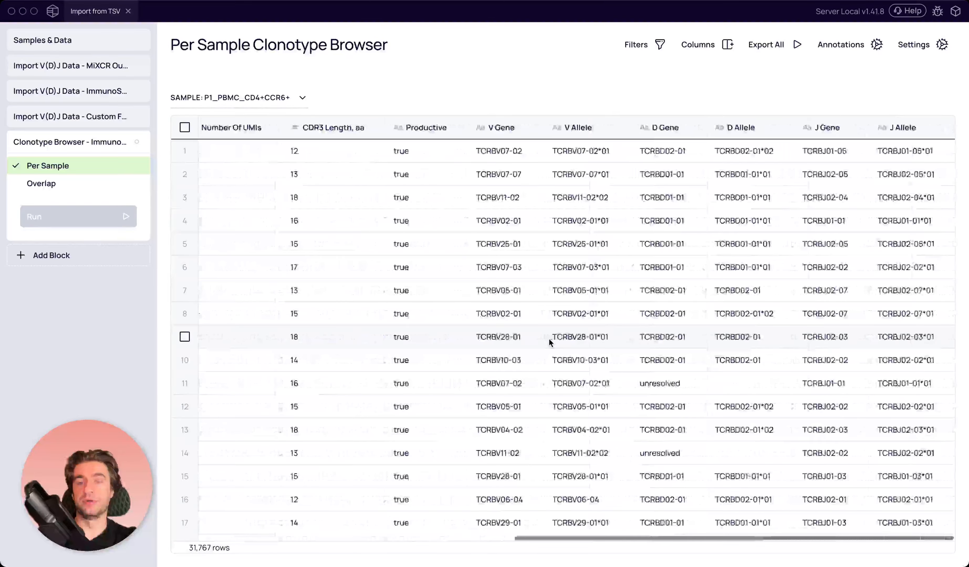
{"action": "scroll", "coordinate": [553, 338], "scroll_direction": "left", "scroll_amount": 10}
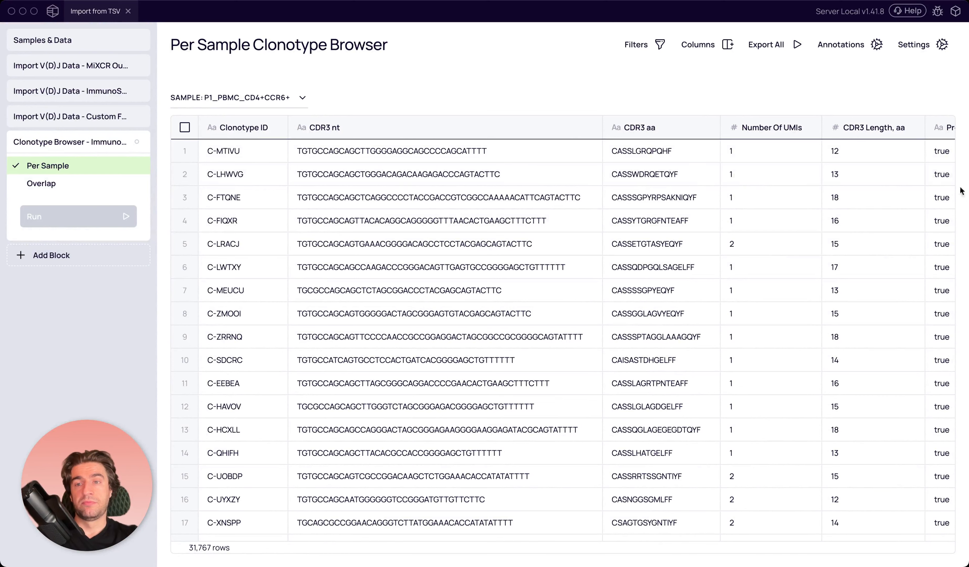
Set the Clonotype Browser's dataset to MiXCR output and display its per-sample clonotype table
{"action": "left_click", "coordinate": [941, 44]}
{"action": "left_click", "coordinate": [850, 99]}
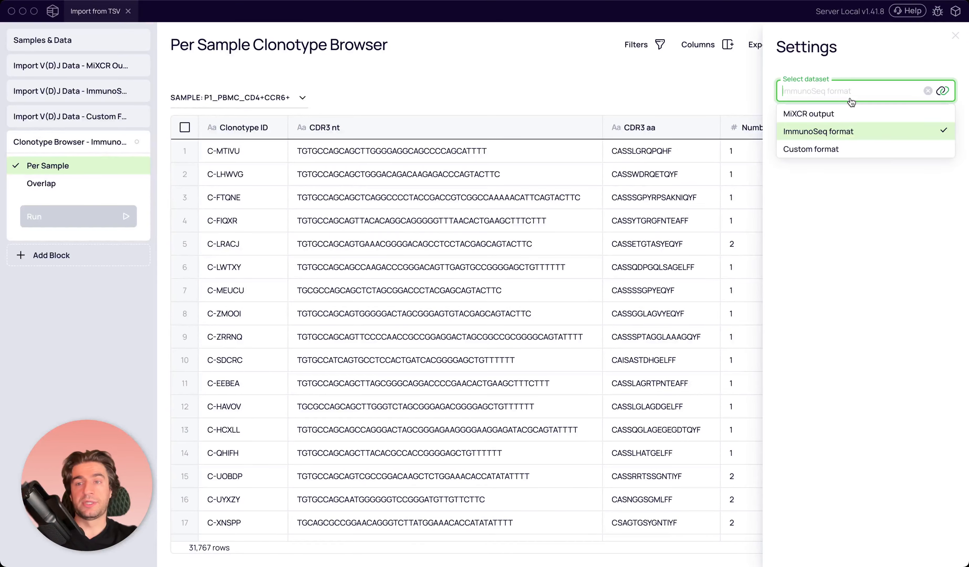
{"action": "left_click", "coordinate": [839, 114]}
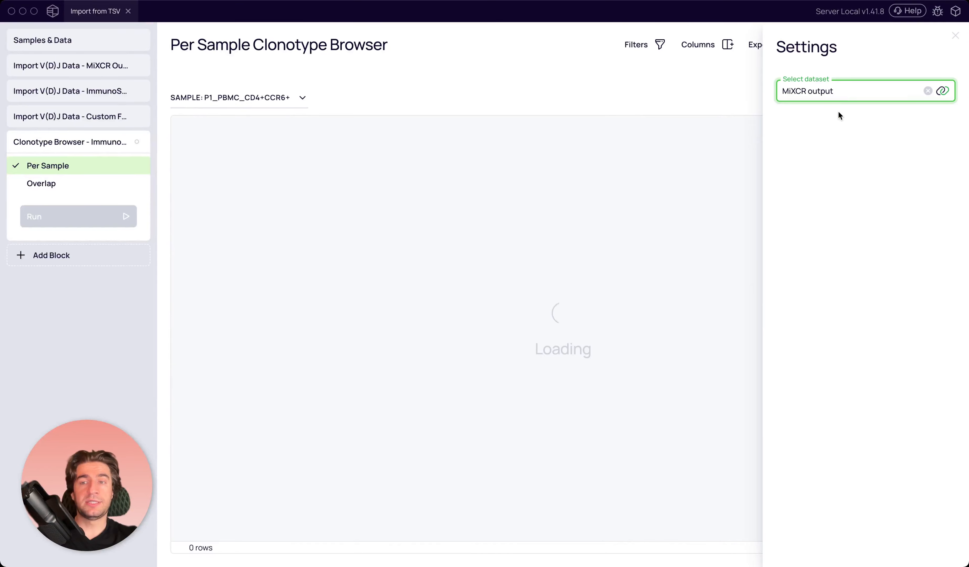
{"action": "left_click", "coordinate": [635, 88]}
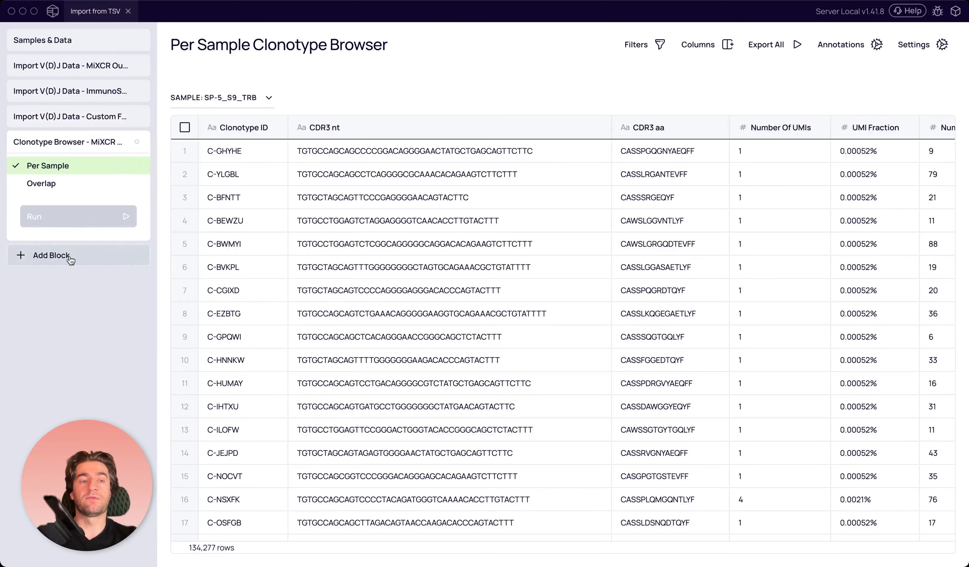
Find the Repertoire Diversity Analysis block, version 2.0.20 Stable, and add it to the project
{"action": "left_click", "coordinate": [80, 256]}
{"action": "type", "text": "di"}
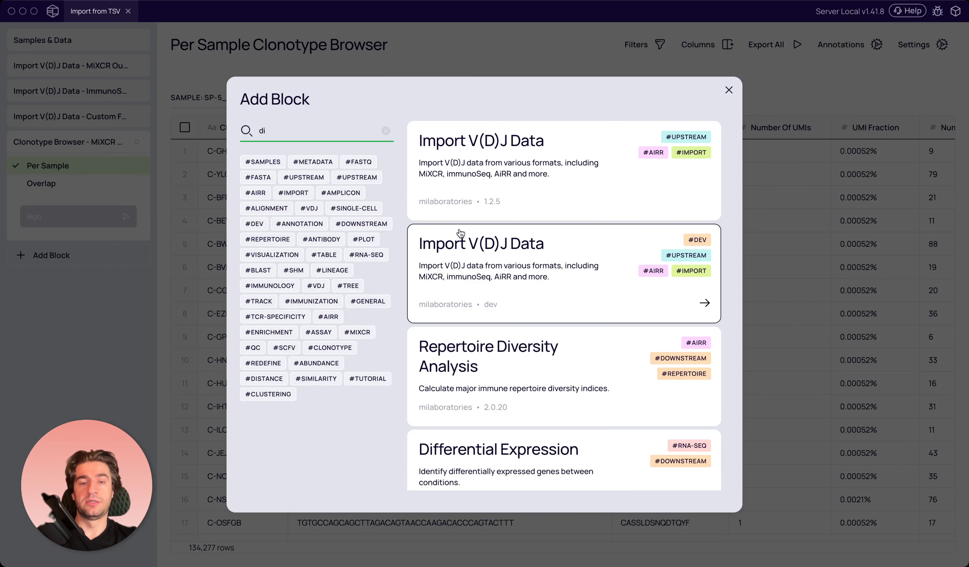
{"action": "left_click", "coordinate": [541, 380]}
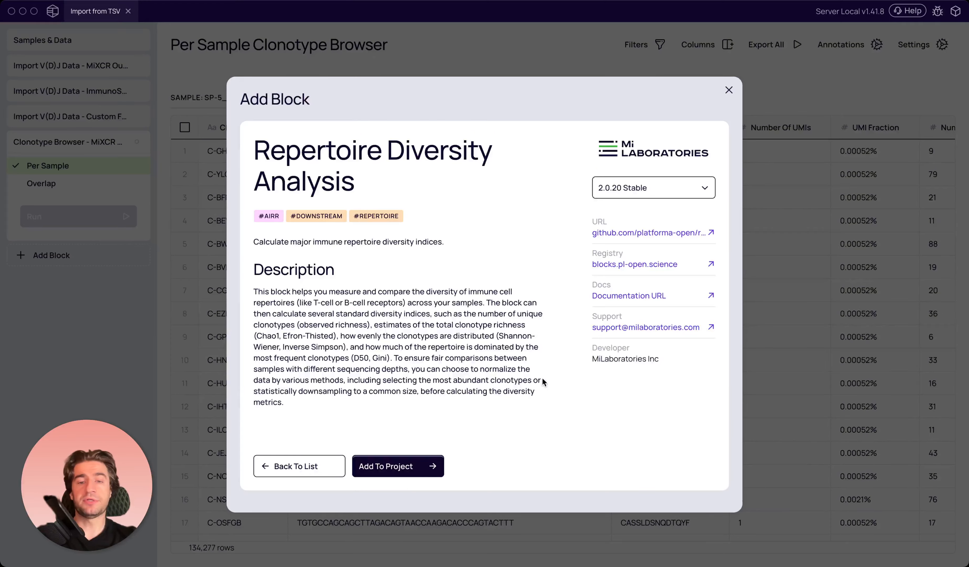
{"action": "left_click", "coordinate": [407, 470]}
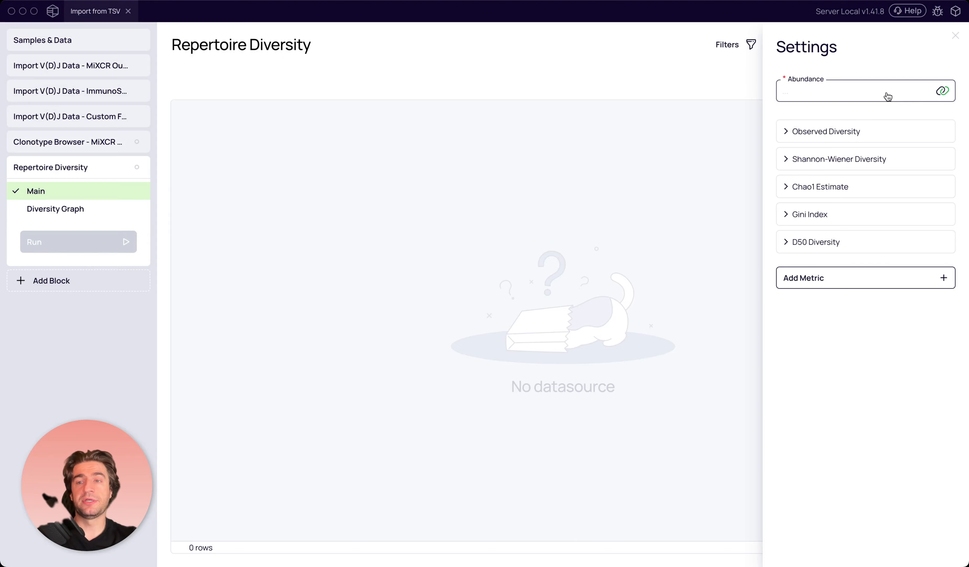
Set the Repertoire Diversity abundance to ImmunoSeq format and run the block with its default metrics
{"action": "left_click", "coordinate": [888, 96]}
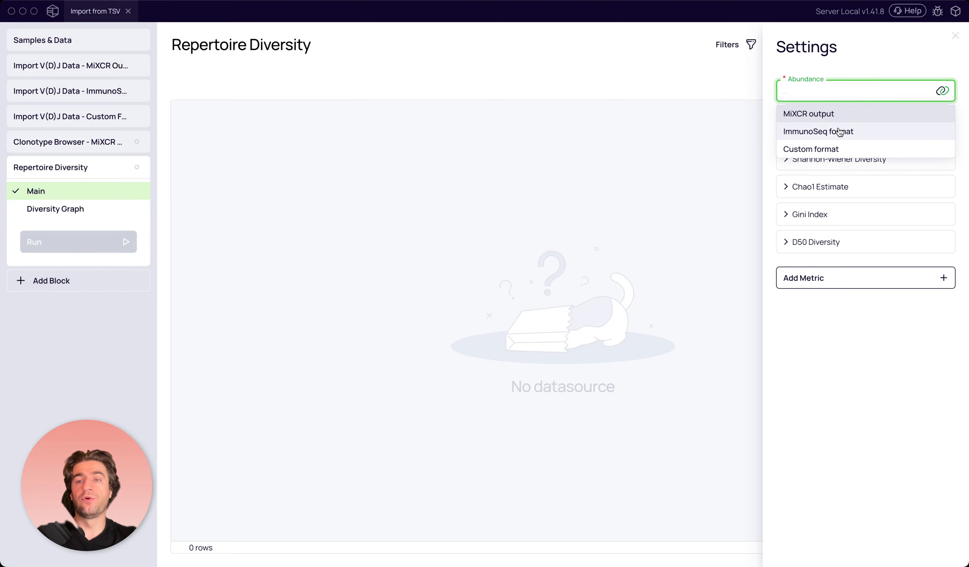
{"action": "left_click", "coordinate": [858, 134]}
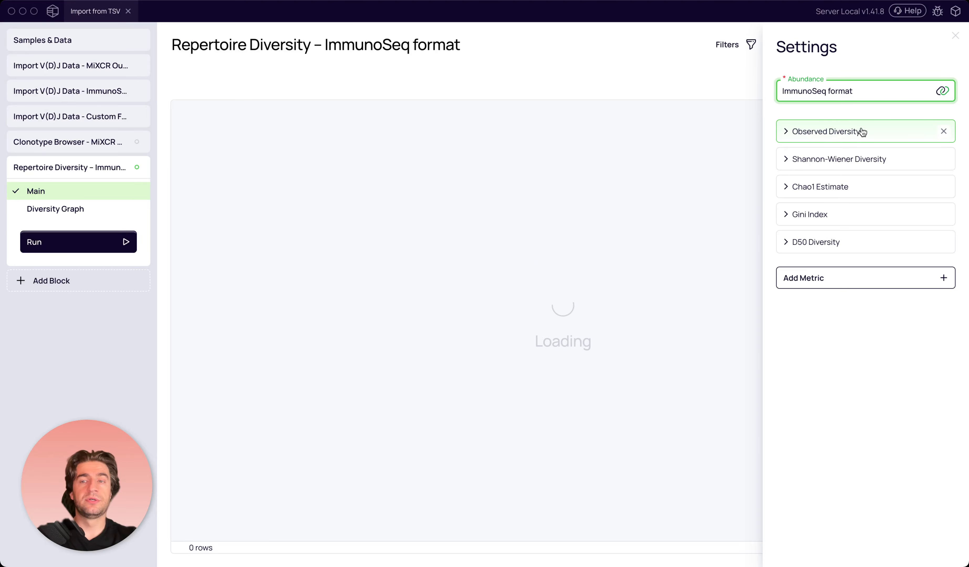
{"action": "left_click", "coordinate": [61, 249]}
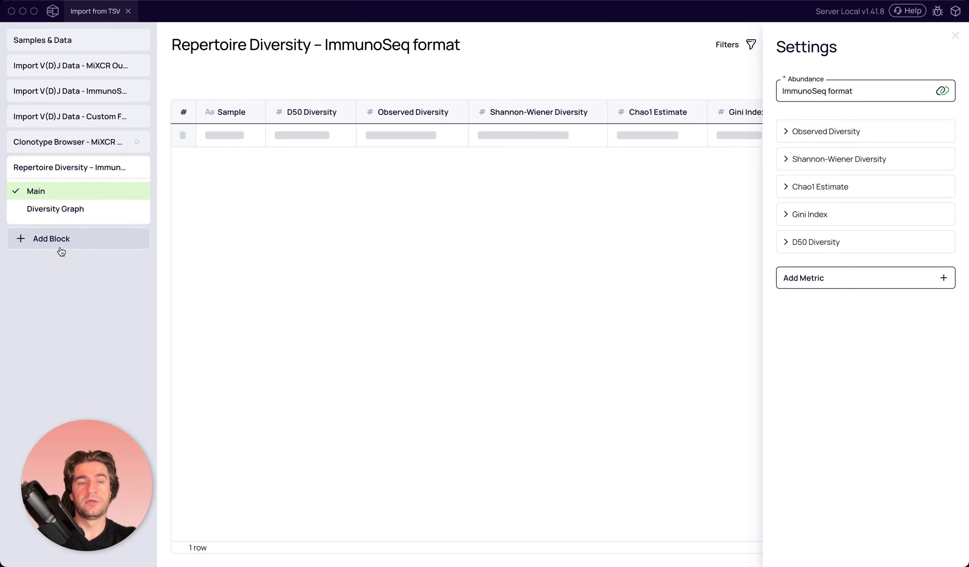
{"action": "left_click", "coordinate": [955, 36]}
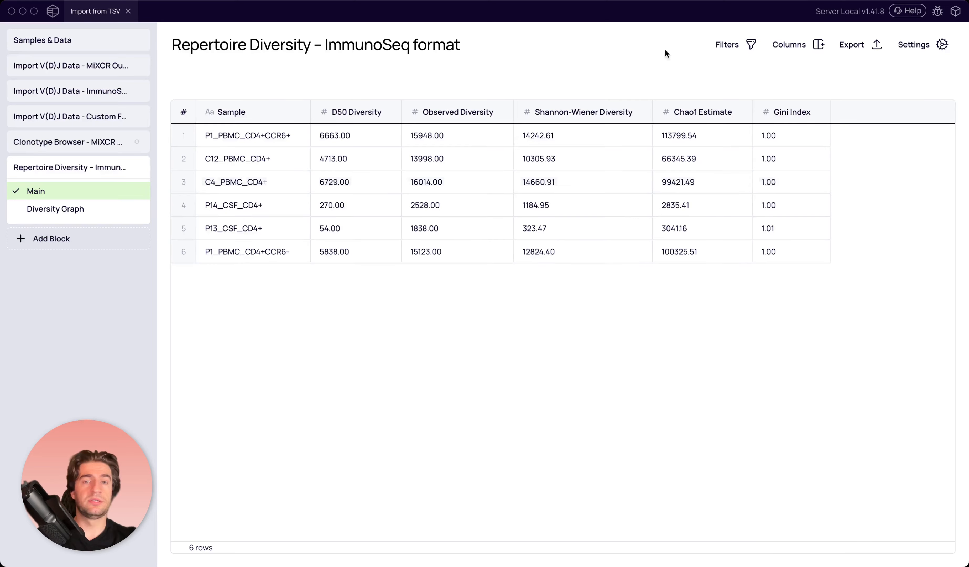
Try boxplot, violin and binned dot templates on the block's Diversity Graph, settling on the Stacked Bar template
{"action": "left_click", "coordinate": [58, 210]}
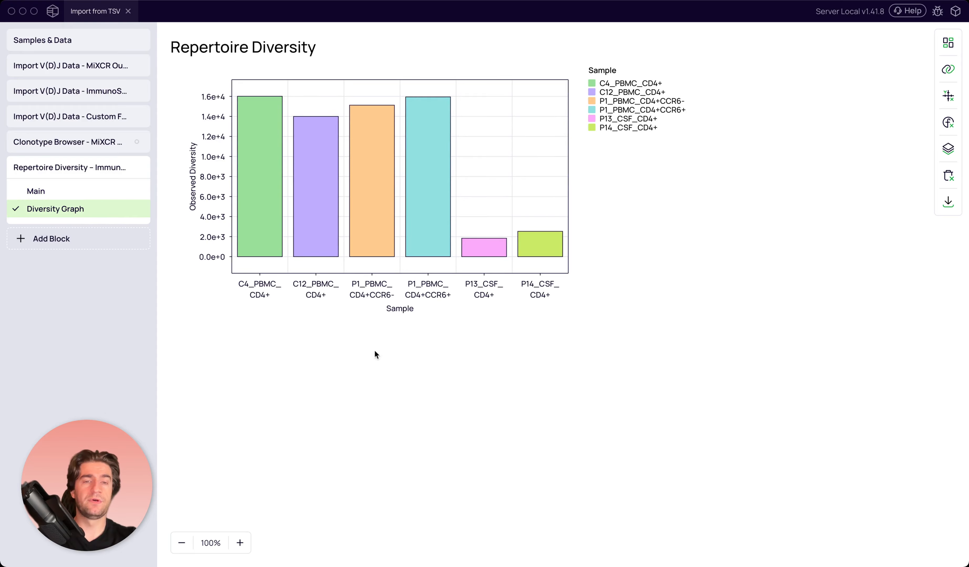
{"action": "left_click", "coordinate": [948, 44]}
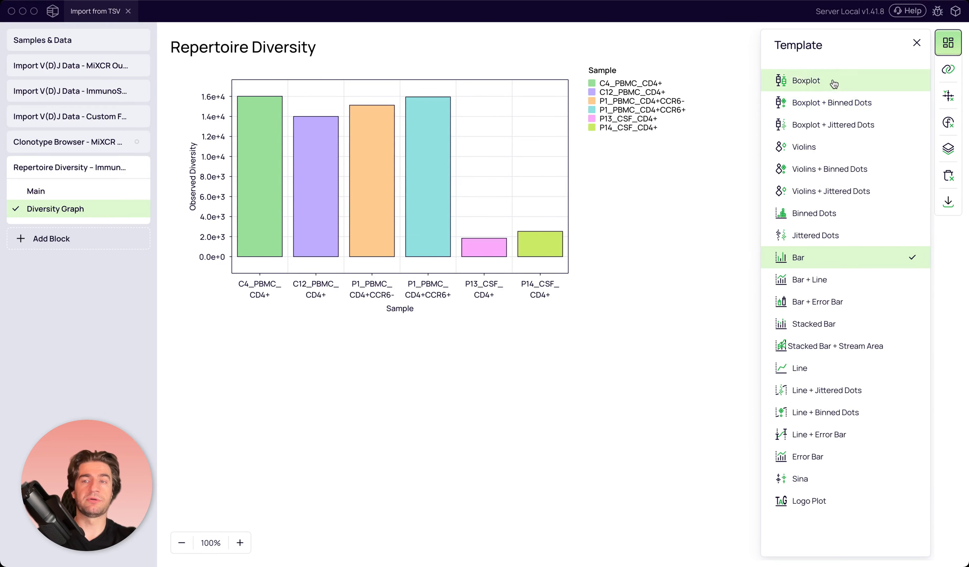
{"action": "left_click", "coordinate": [832, 82]}
{"action": "left_click", "coordinate": [833, 103]}
{"action": "left_click", "coordinate": [834, 125]}
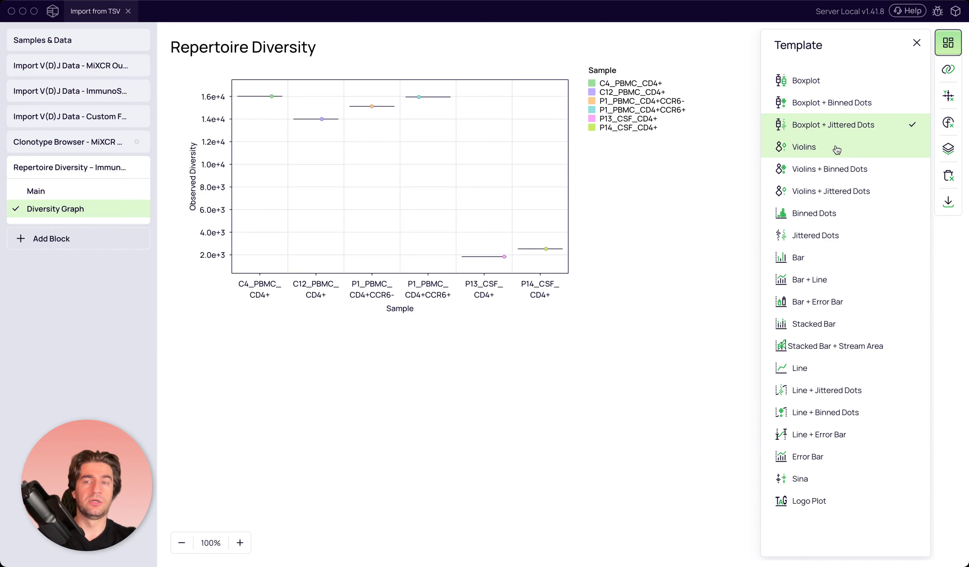
{"action": "left_click", "coordinate": [834, 152]}
{"action": "left_click", "coordinate": [833, 190]}
{"action": "left_click", "coordinate": [828, 214]}
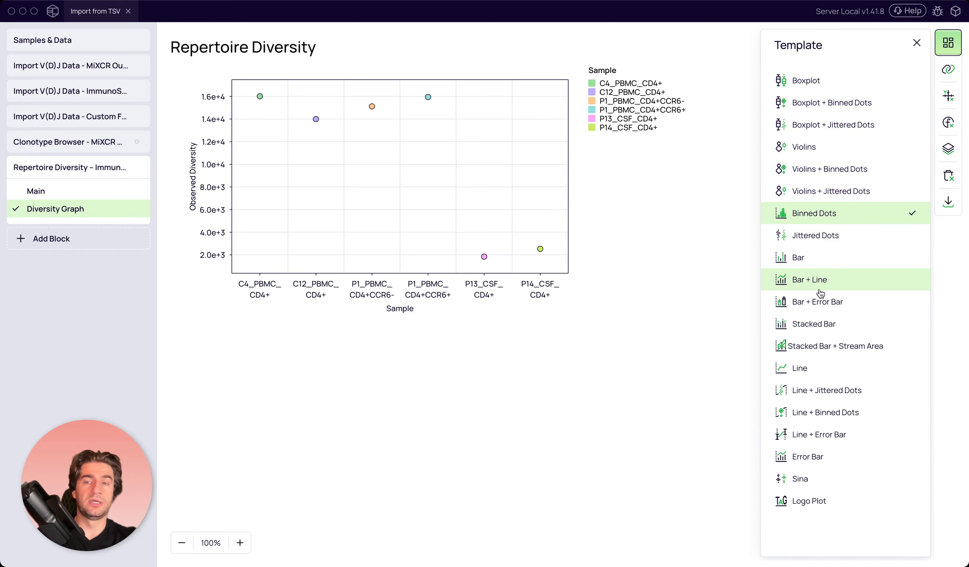
{"action": "left_click", "coordinate": [802, 330]}
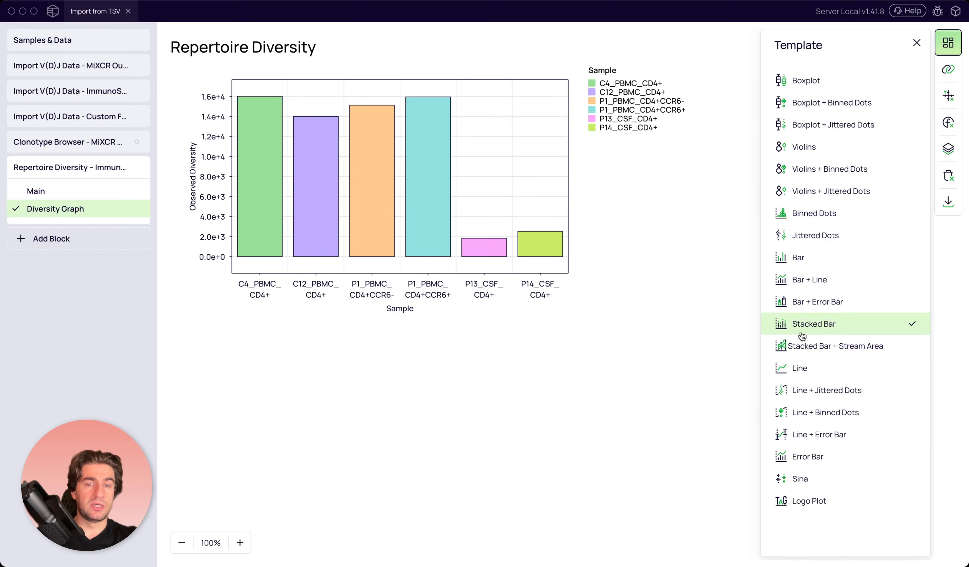
{"action": "left_click", "coordinate": [626, 297]}
{"action": "mouse_move", "coordinate": [302, 222]}
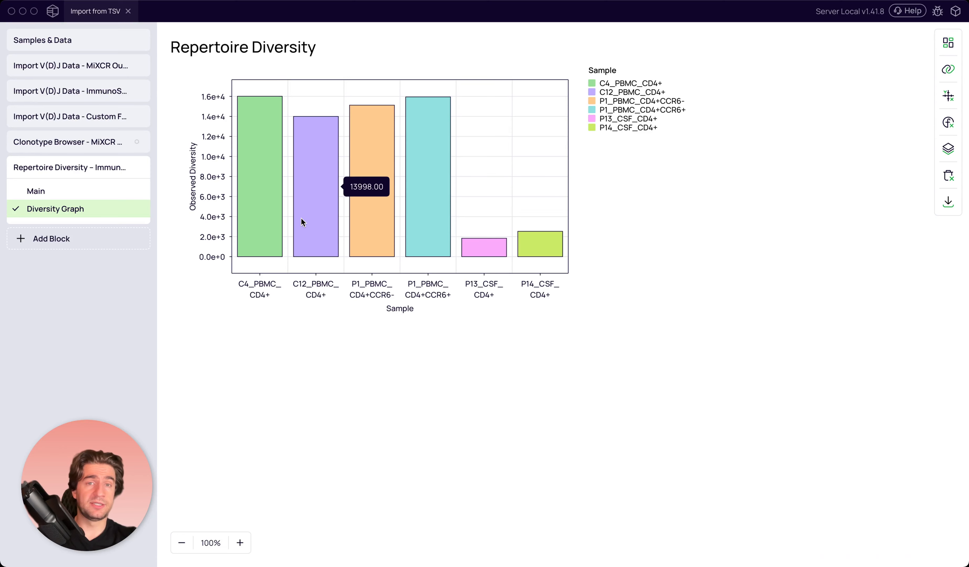